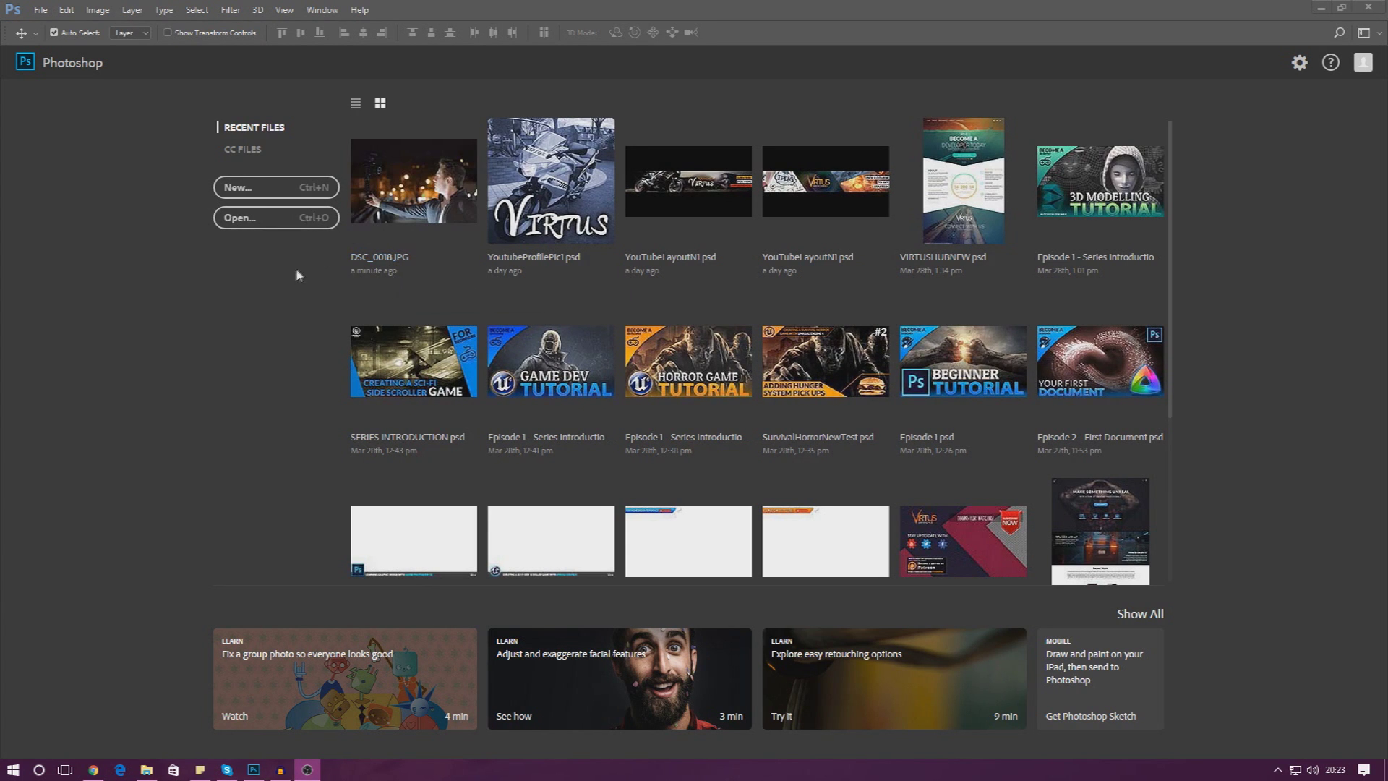
# Open the night photo DSC_0018.JPG from the Desktop
pyautogui.click(39, 10)
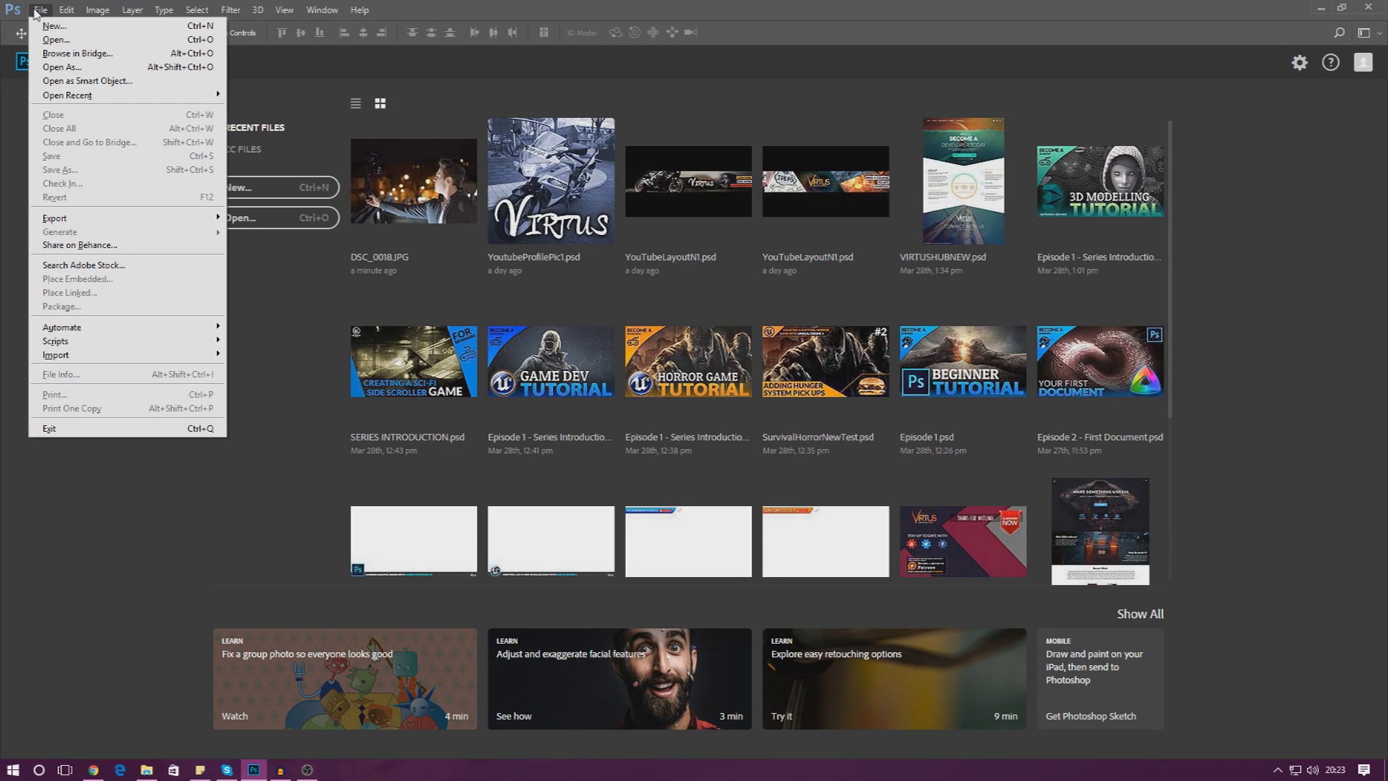
pyautogui.click(50, 41)
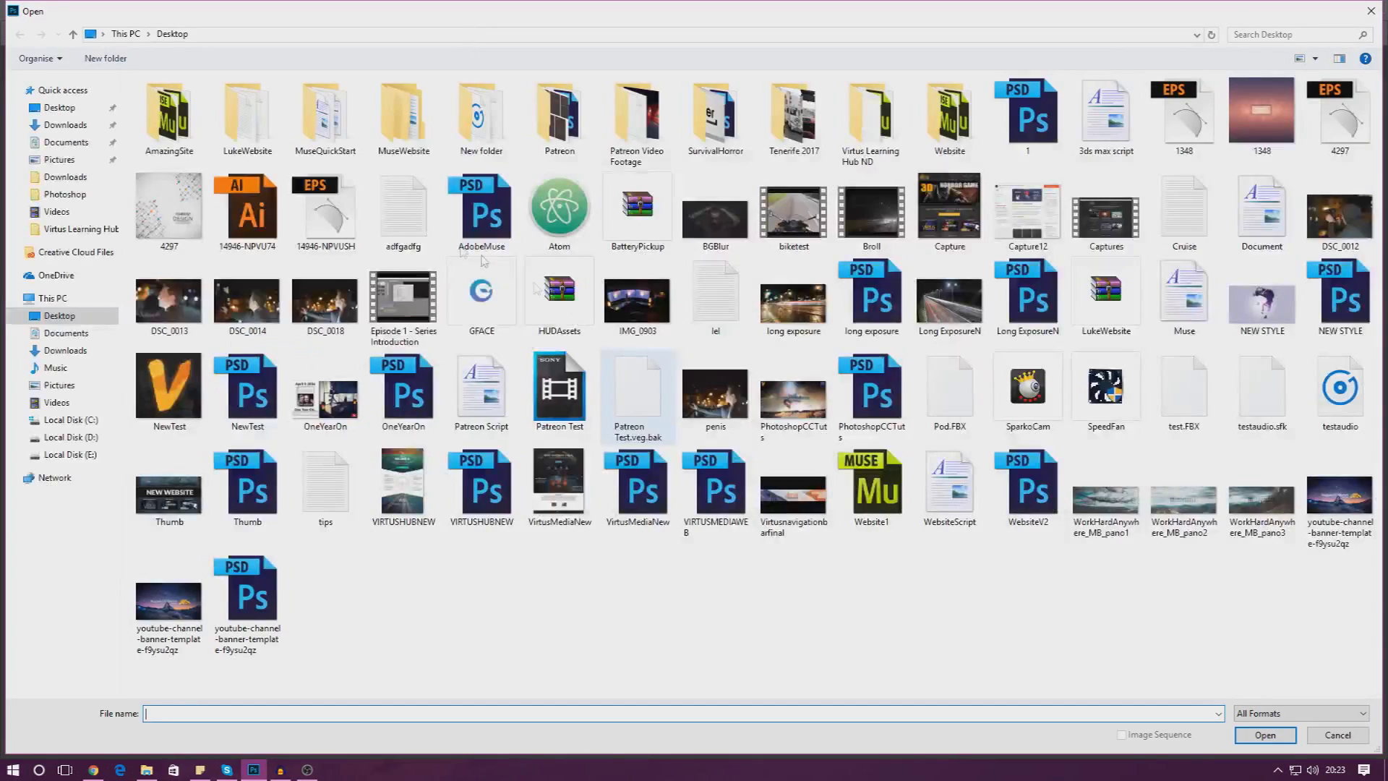
pyautogui.click(1371, 12)
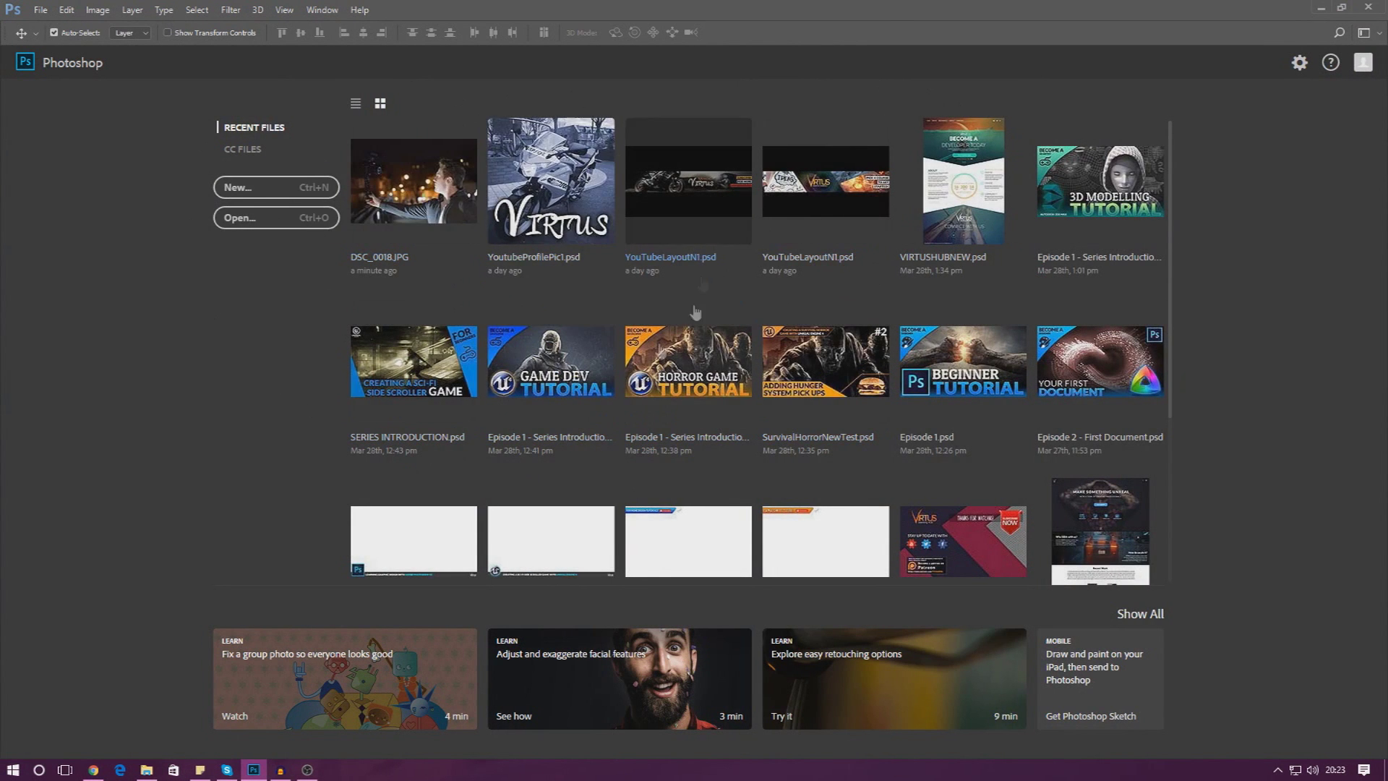
pyautogui.click(253, 219)
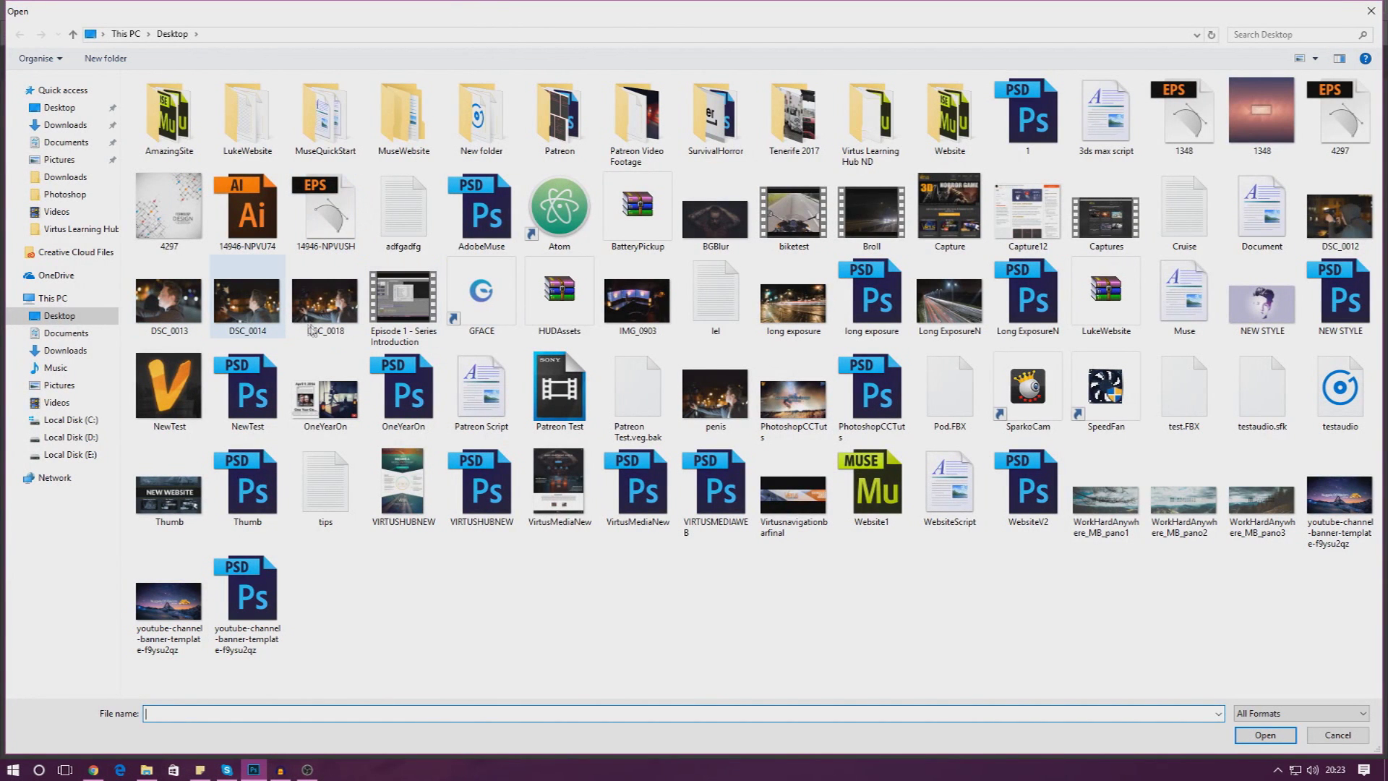
pyautogui.click(325, 334)
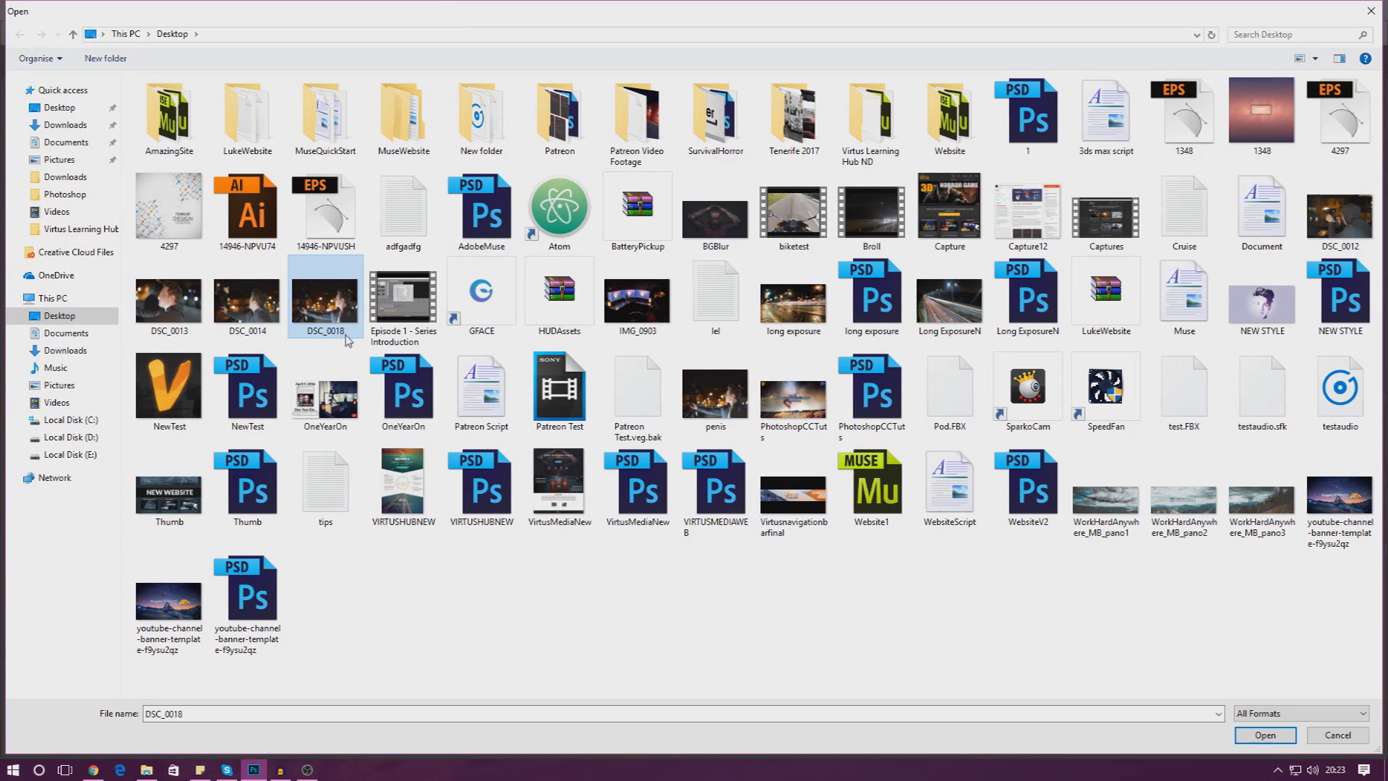
pyautogui.doubleClick(345, 336)
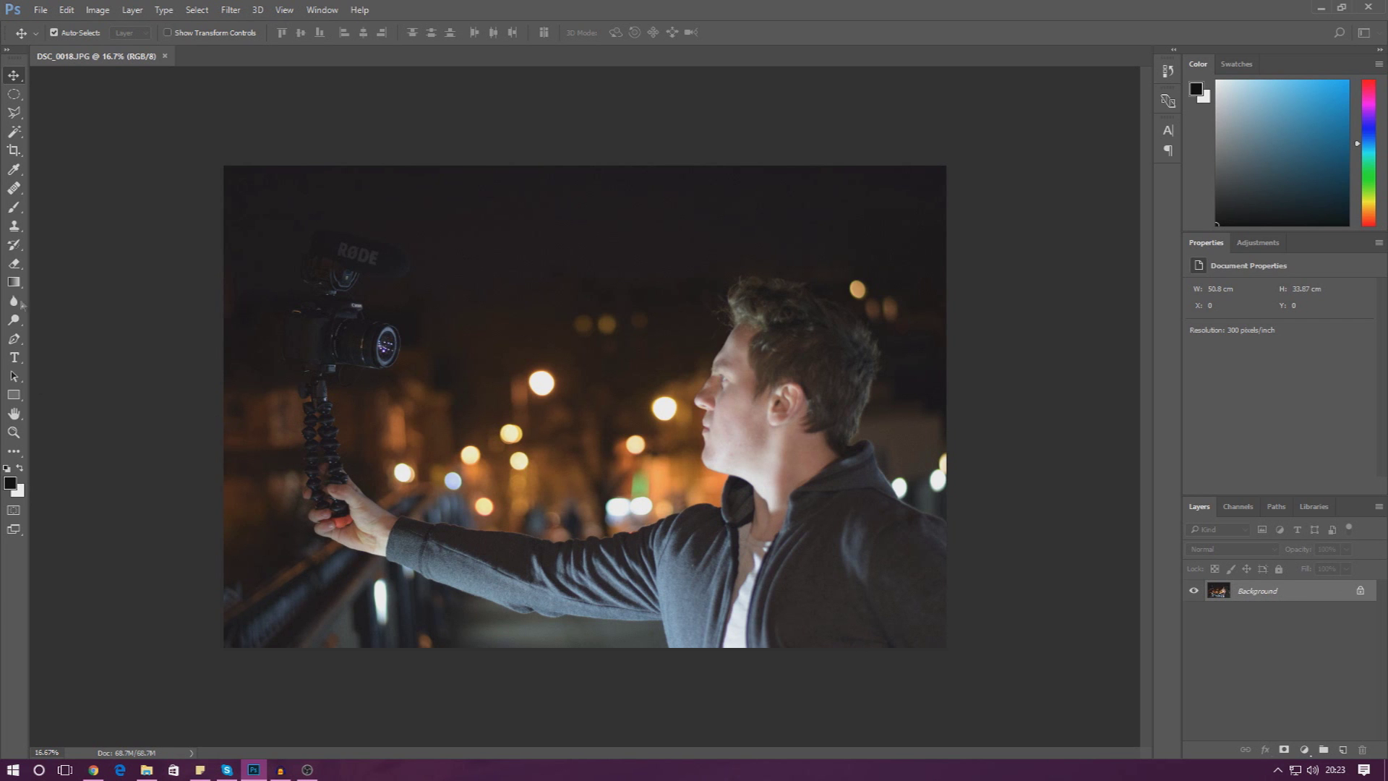
# Unlock the Background layer as Layer 0 and shift the photo slightly left and down
pyautogui.doubleClick(1258, 591)
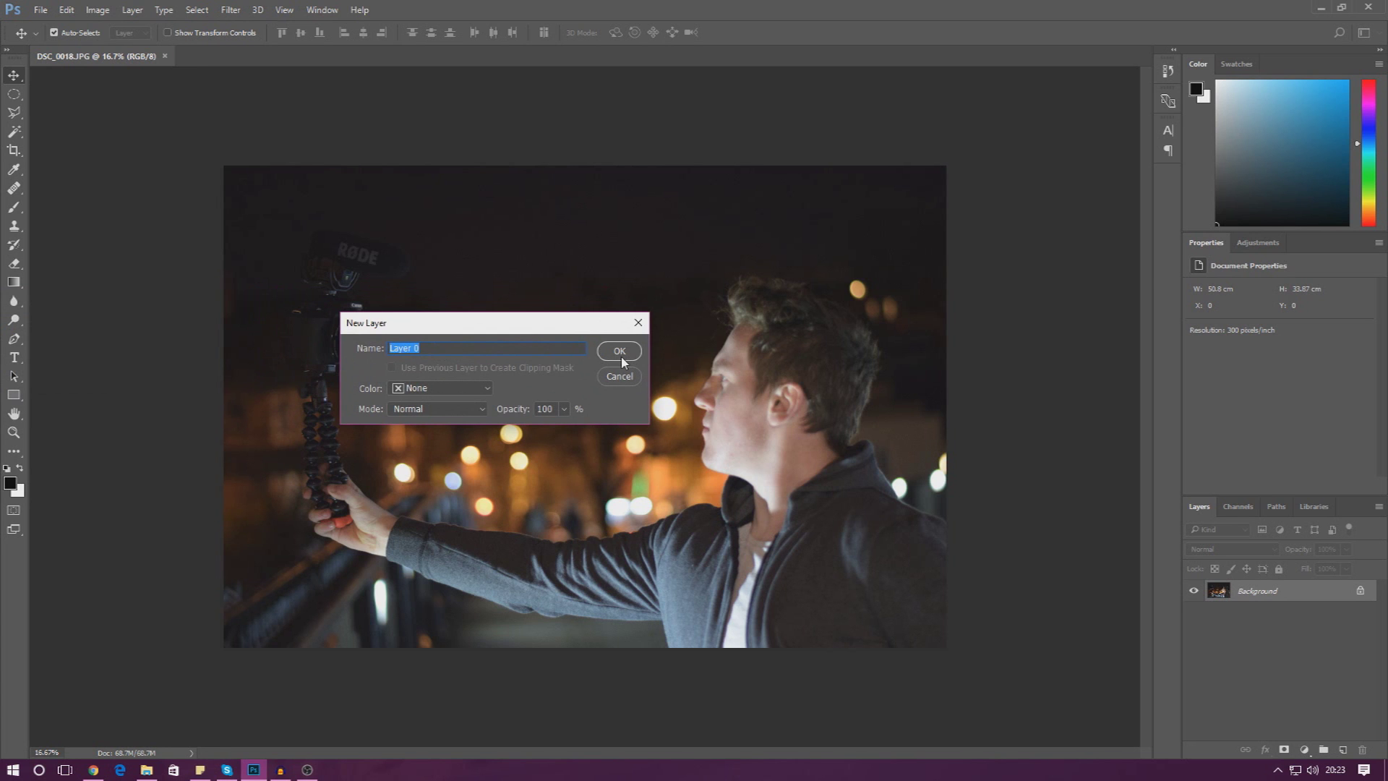
pyautogui.click(621, 354)
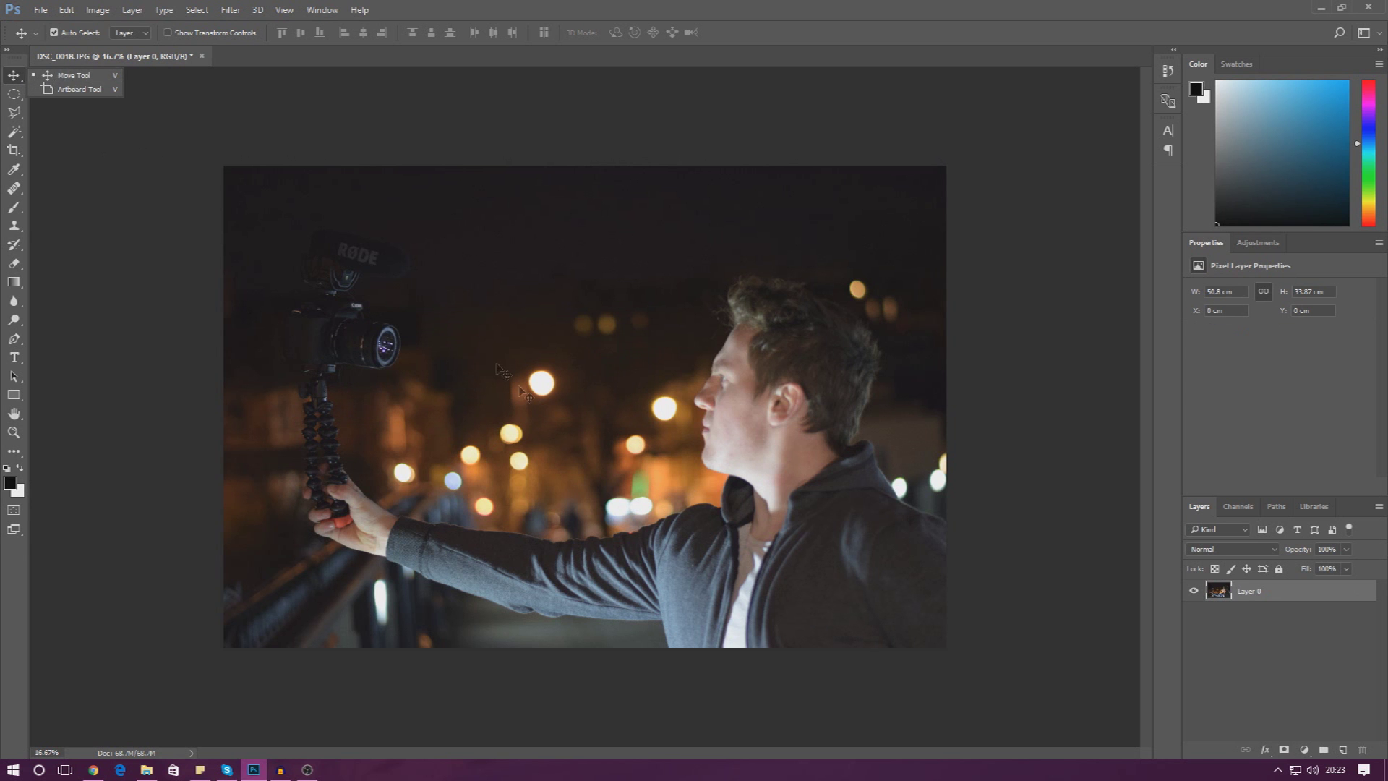
pyautogui.moveTo(524, 416)
pyautogui.mouseDown()
pyautogui.moveTo(467, 427)
pyautogui.moveTo(790, 424)
pyautogui.moveTo(535, 571)
pyautogui.moveTo(412, 456)
pyautogui.moveTo(533, 392)
pyautogui.moveTo(697, 454)
pyautogui.moveTo(560, 412)
pyautogui.moveTo(535, 438)
pyautogui.mouseUp()
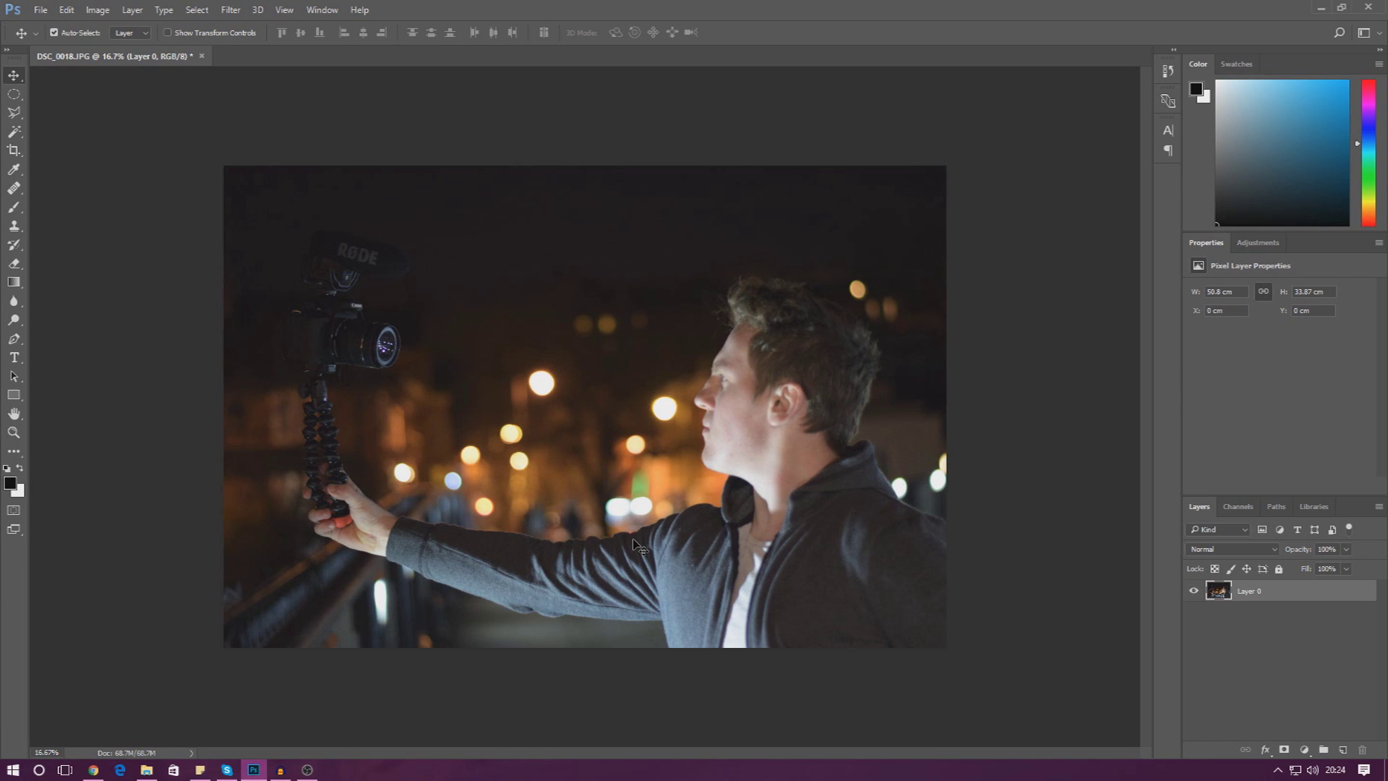
pyautogui.click(93, 770)
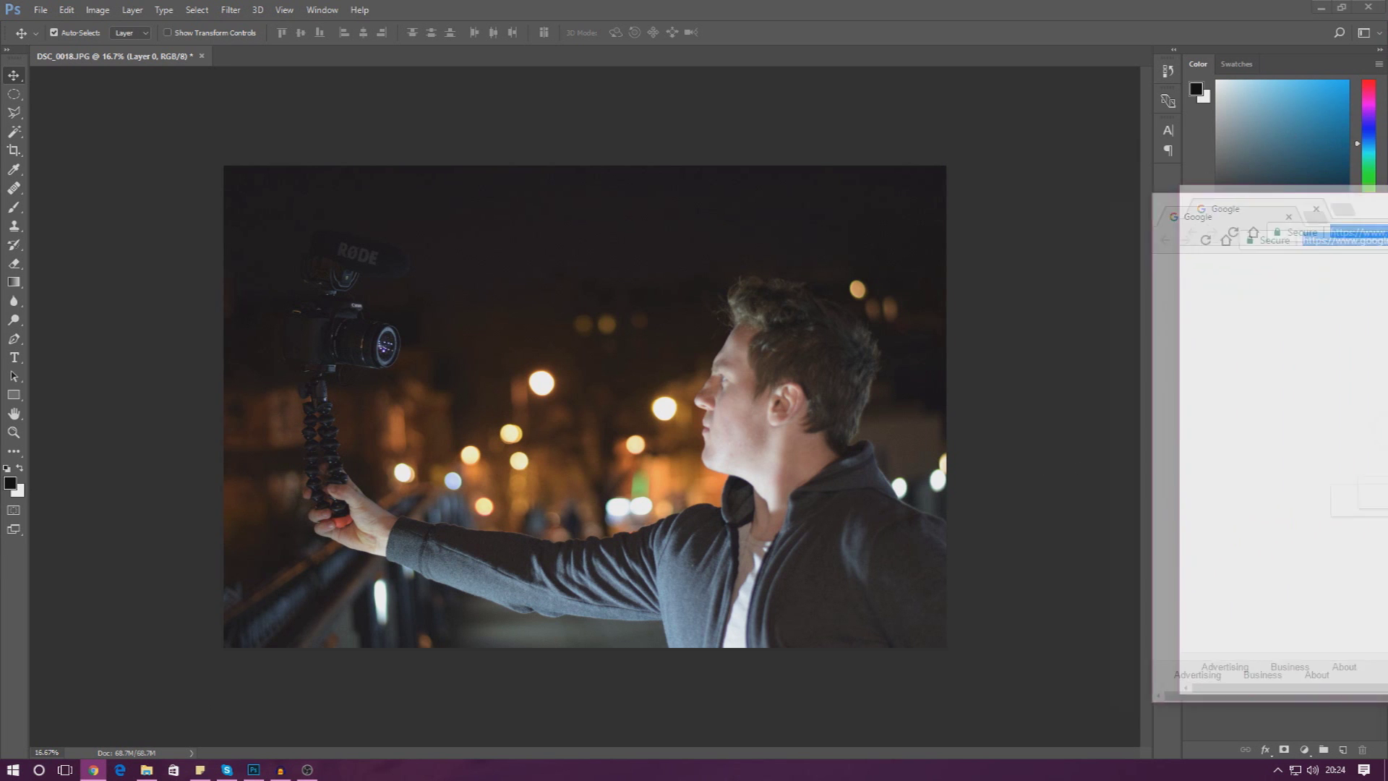
# Search Google in Chrome for 'sausage png'
pyautogui.moveTo(1387, 206); pyautogui.dragTo(679, 197)
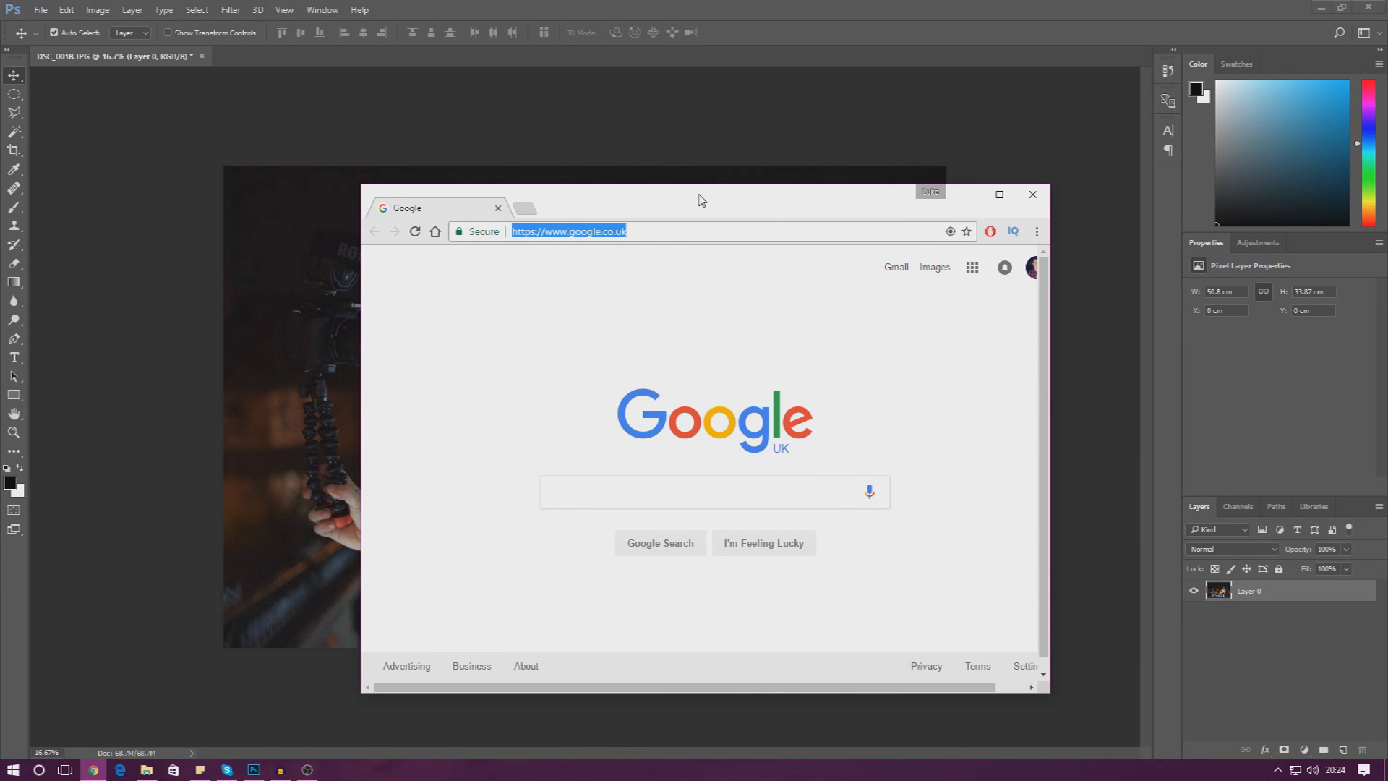
pyautogui.write('sausage ')
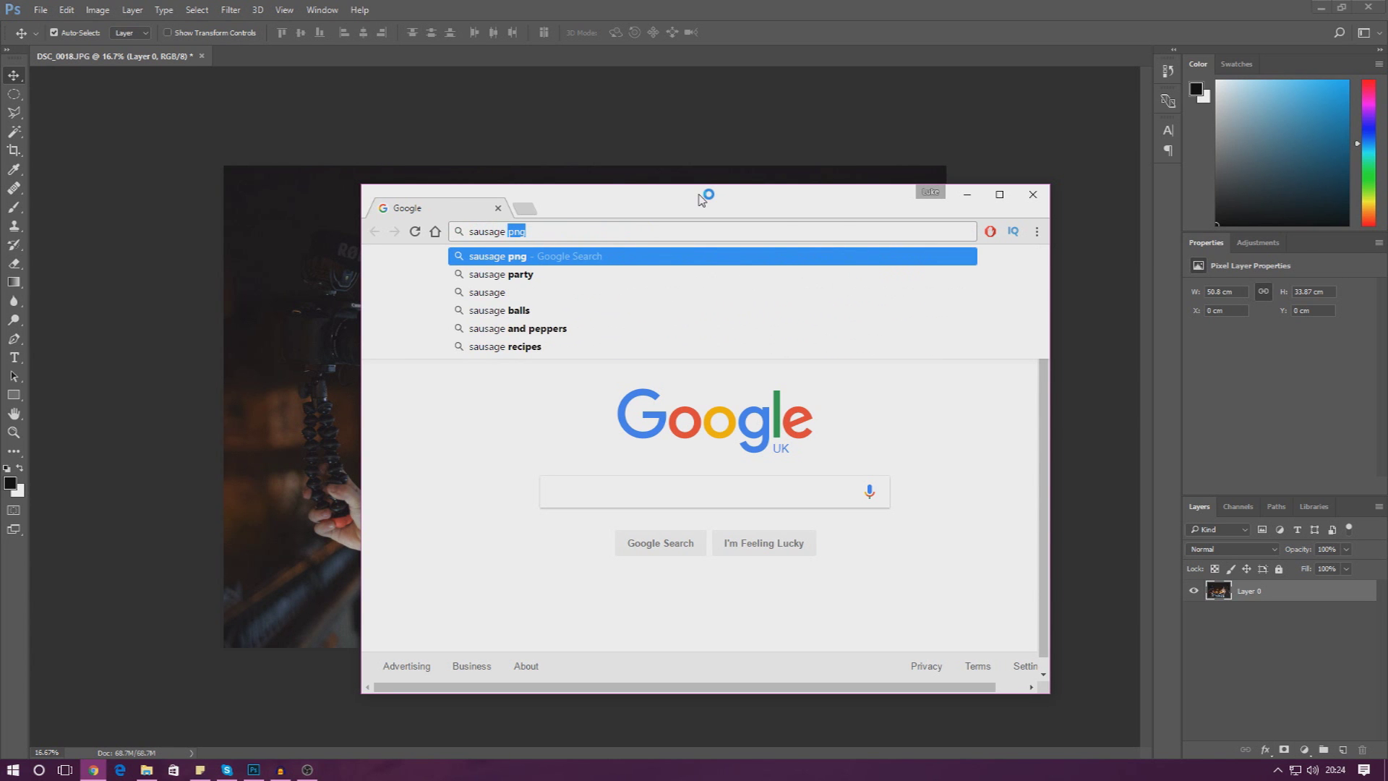
pyautogui.write('png')
pyautogui.press('Return')
# Preview the first transparent sausage image at full size and bring up its image options
pyautogui.moveTo(701, 199); pyautogui.dragTo(989, 147)
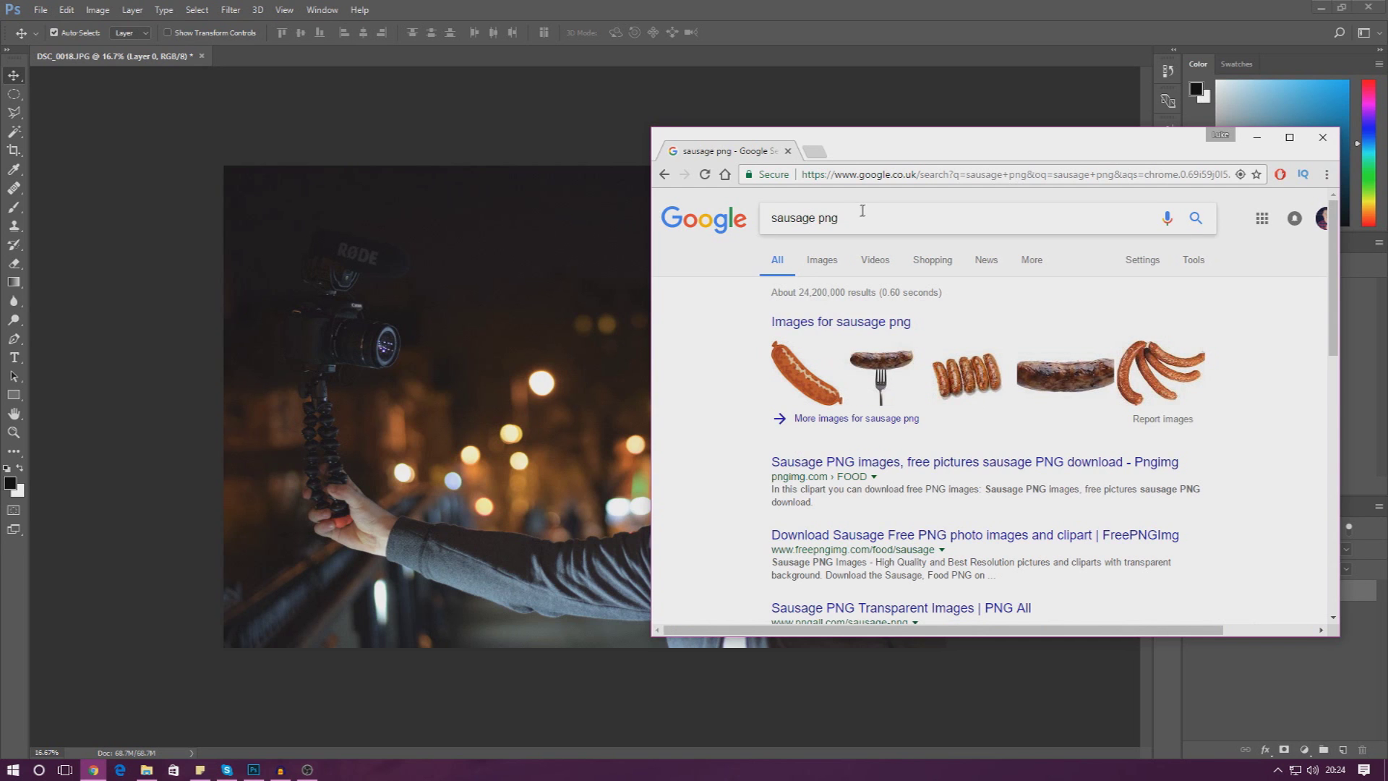
pyautogui.doubleClick(825, 218)
pyautogui.moveTo(820, 220); pyautogui.dragTo(816, 226)
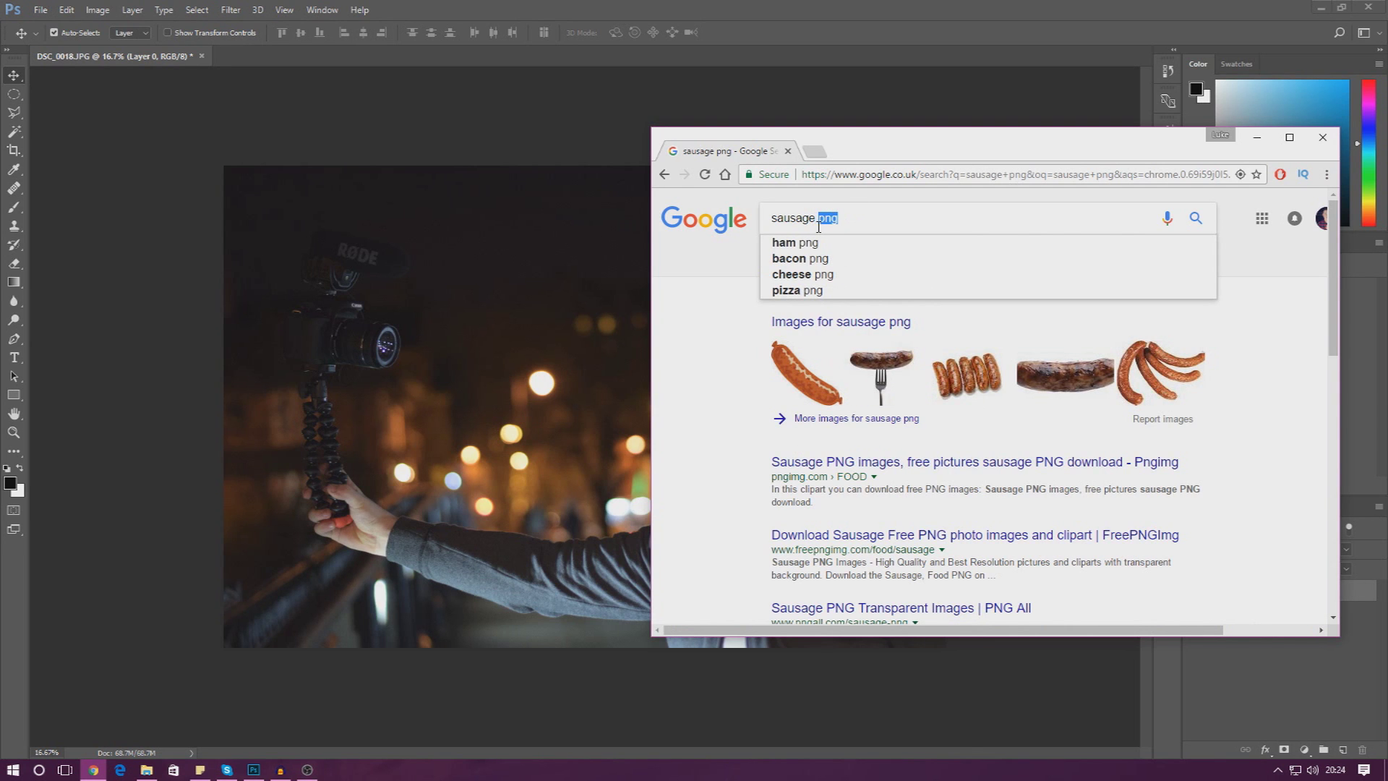
pyautogui.moveTo(840, 221); pyautogui.dragTo(811, 224)
pyautogui.click(818, 224)
pyautogui.click(820, 377)
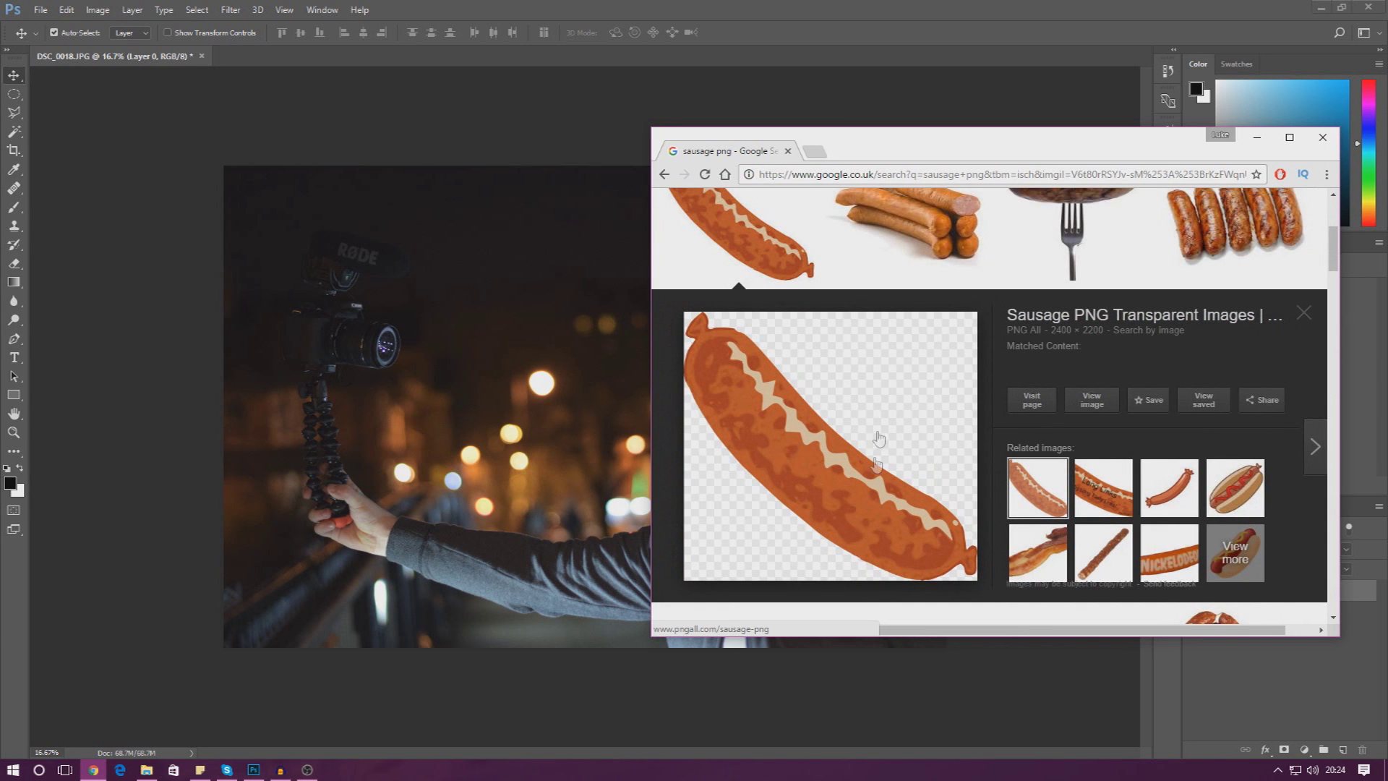
pyautogui.moveTo(810, 495); pyautogui.dragTo(846, 509)
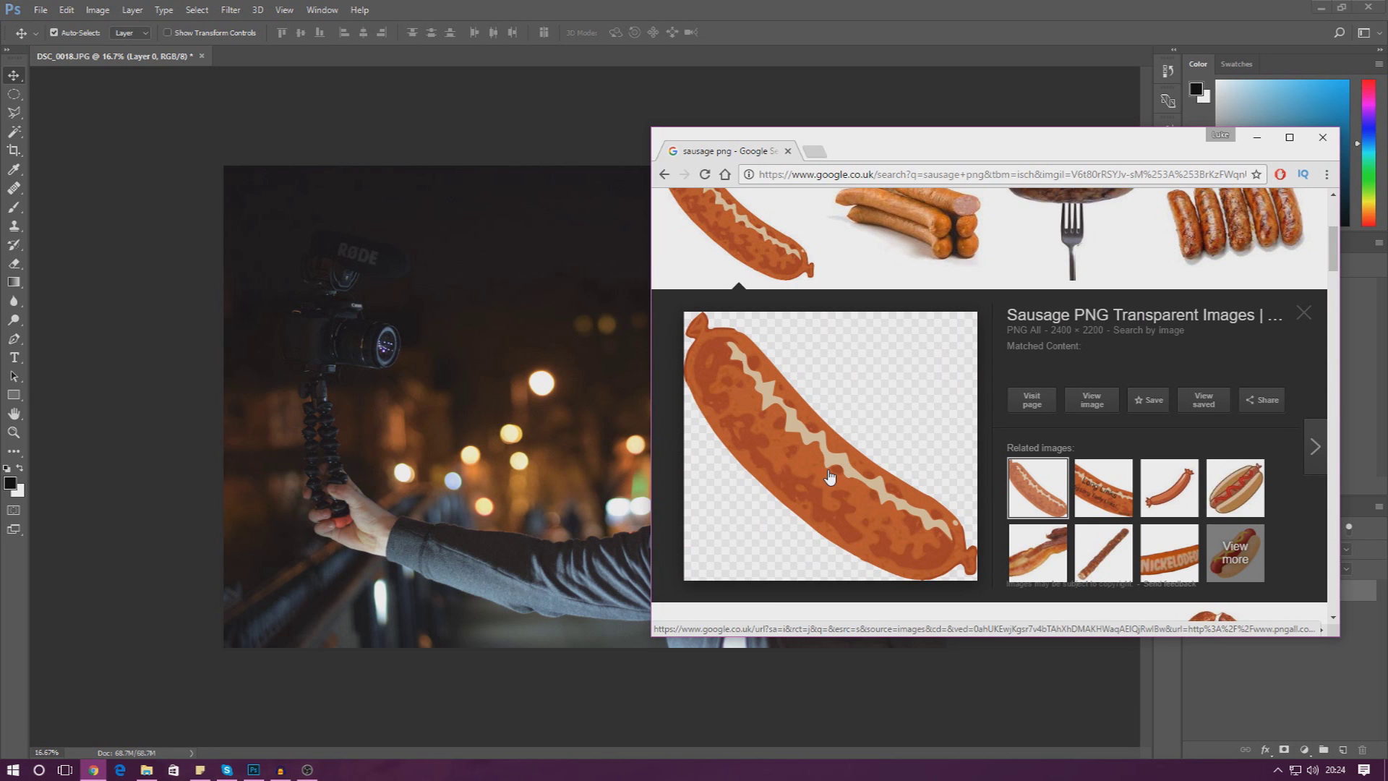
pyautogui.rightClick(775, 431)
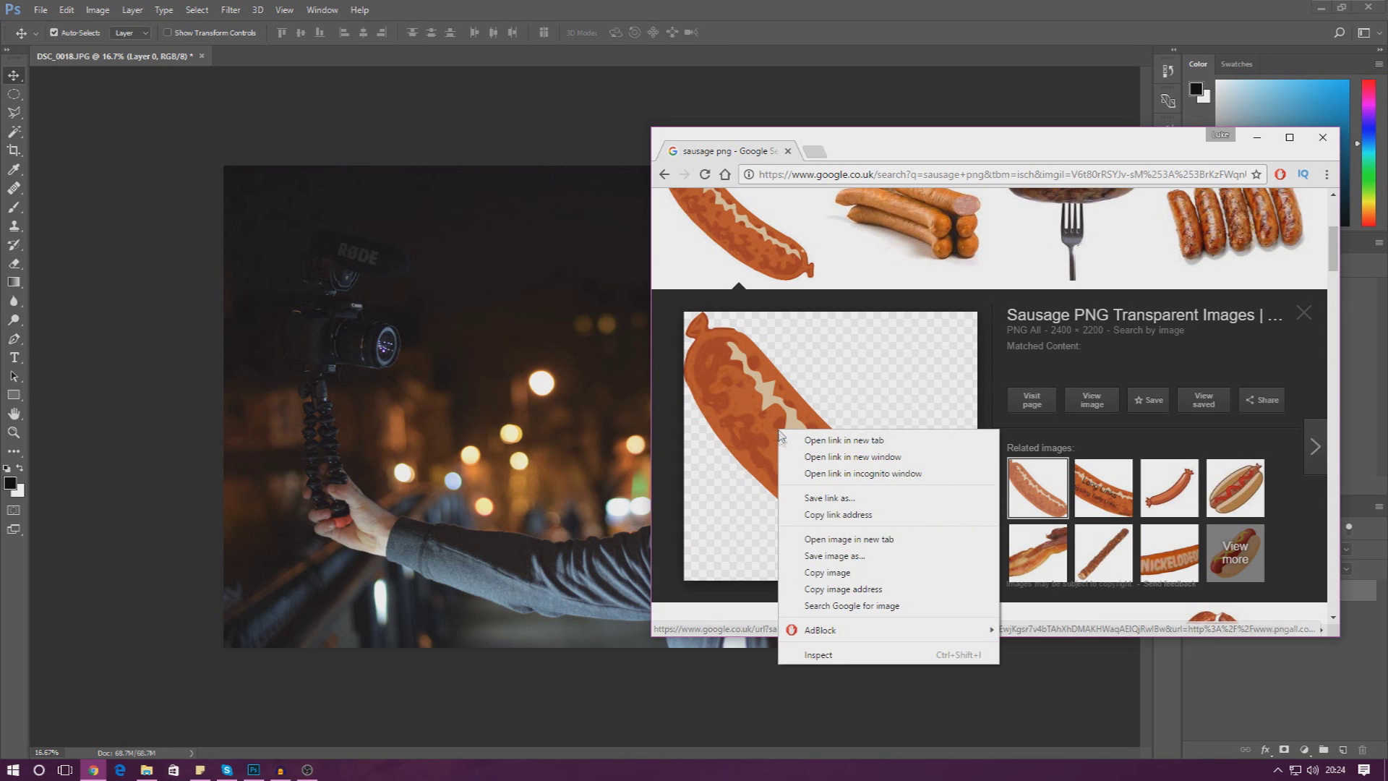
# Save the cartoon sausage image to the Desktop as Sausage.png
pyautogui.click(830, 544)
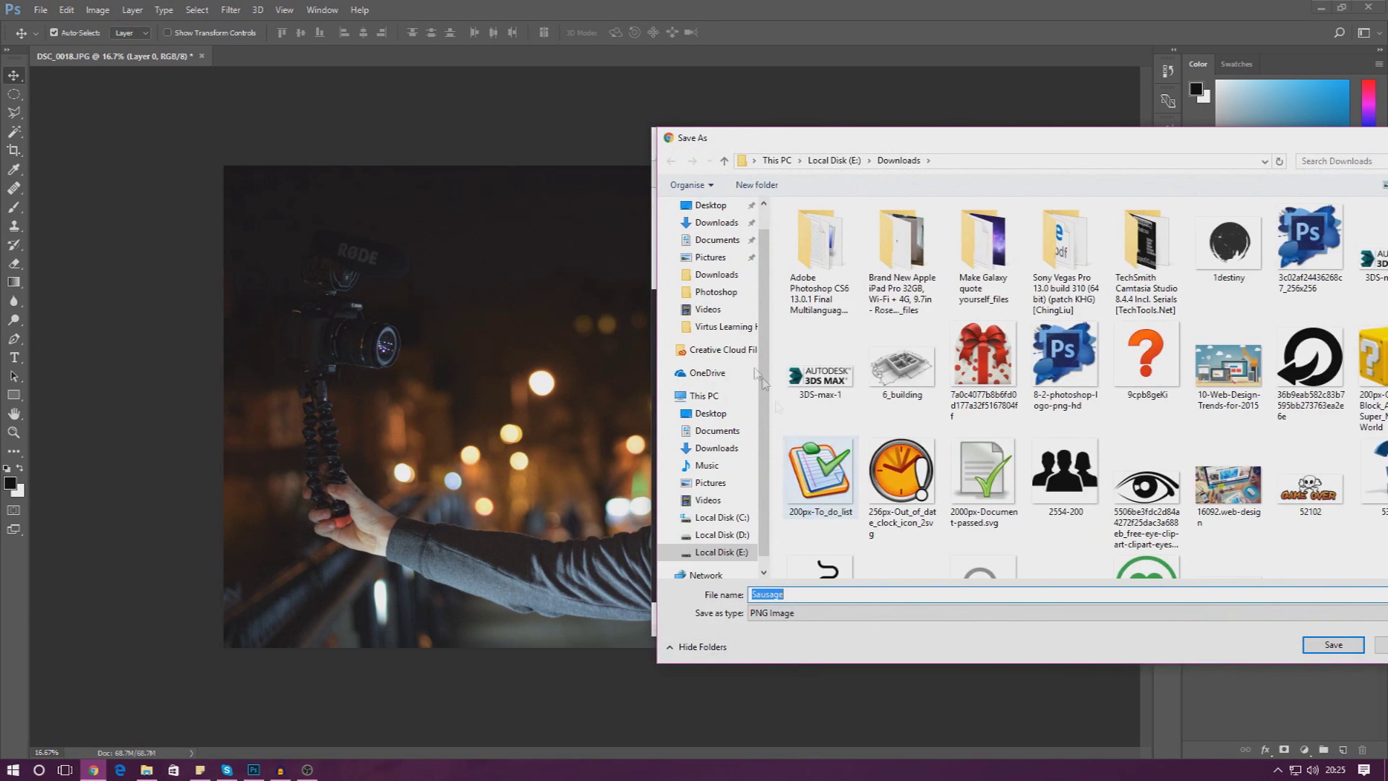
pyautogui.click(711, 205)
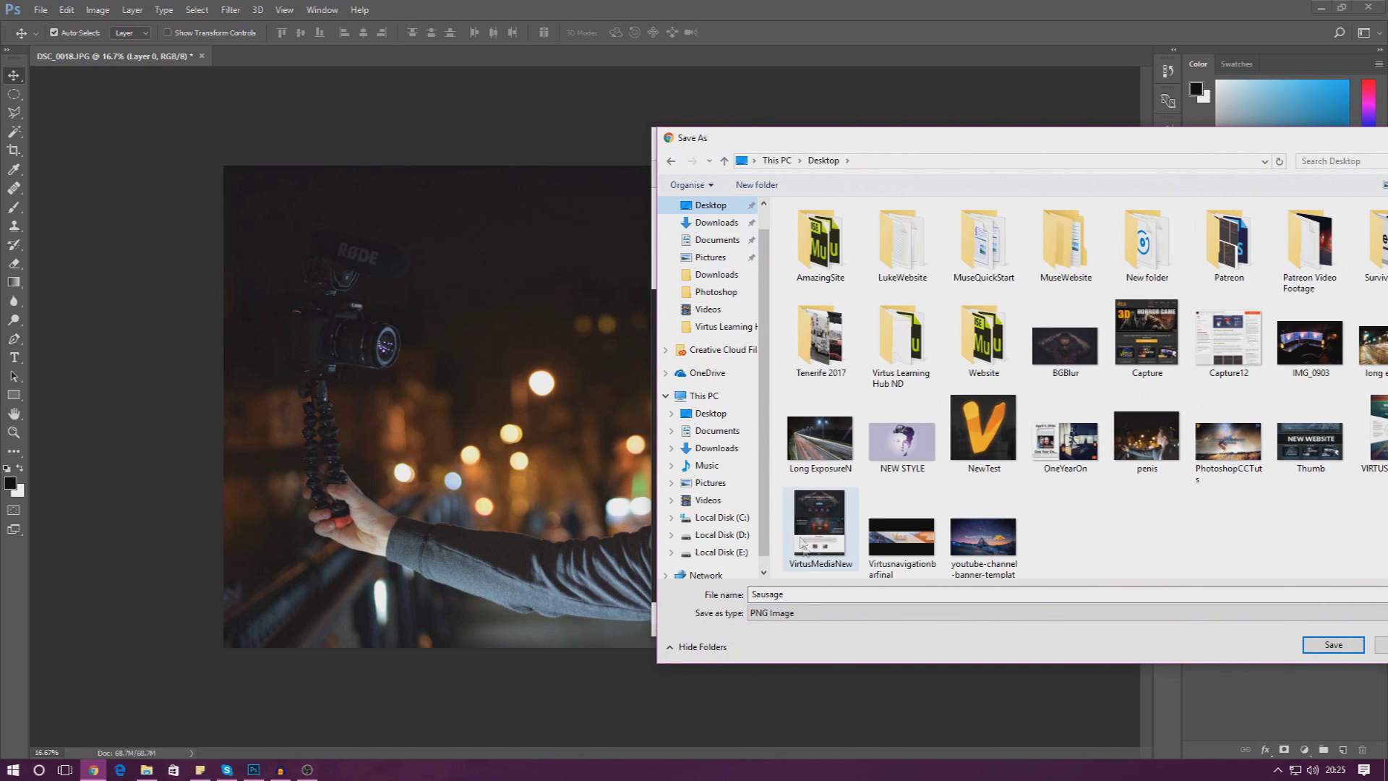
pyautogui.click(832, 594)
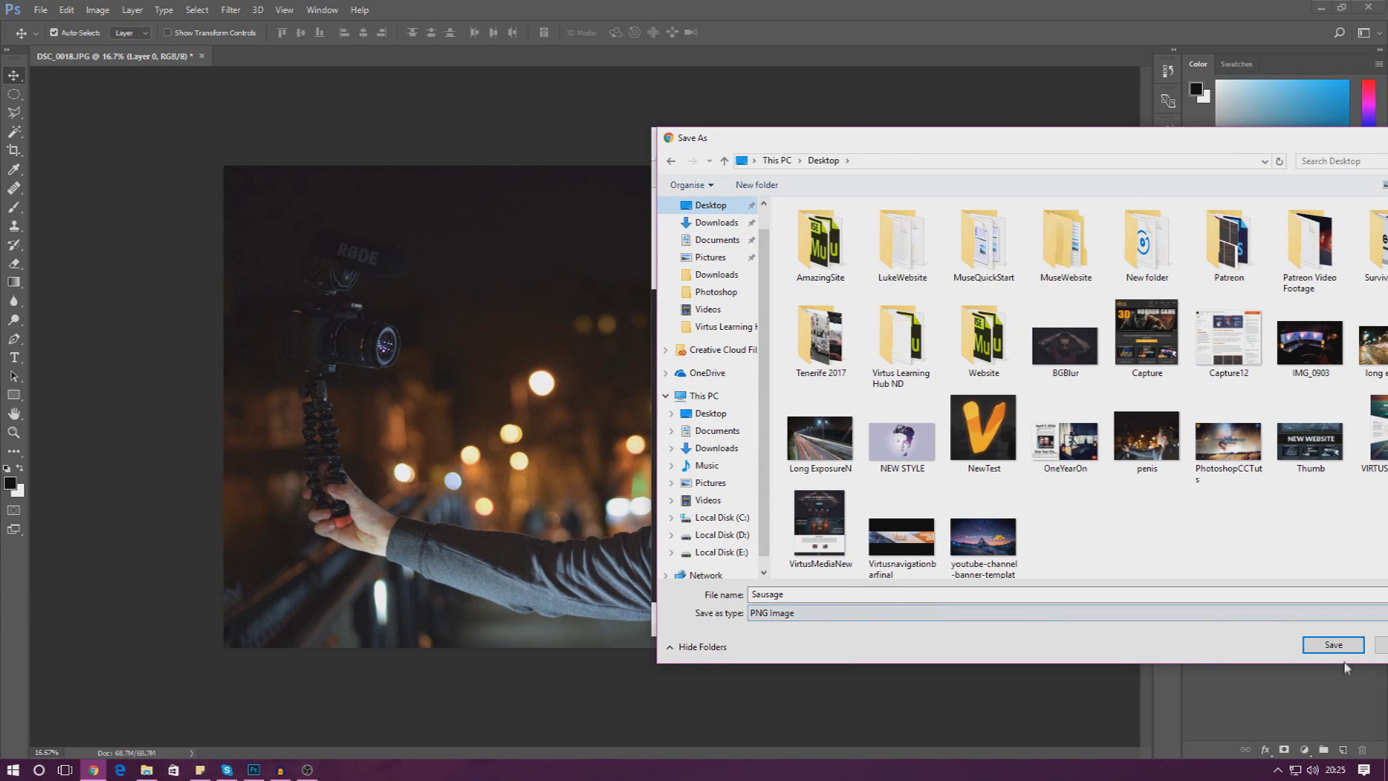
pyautogui.click(1334, 644)
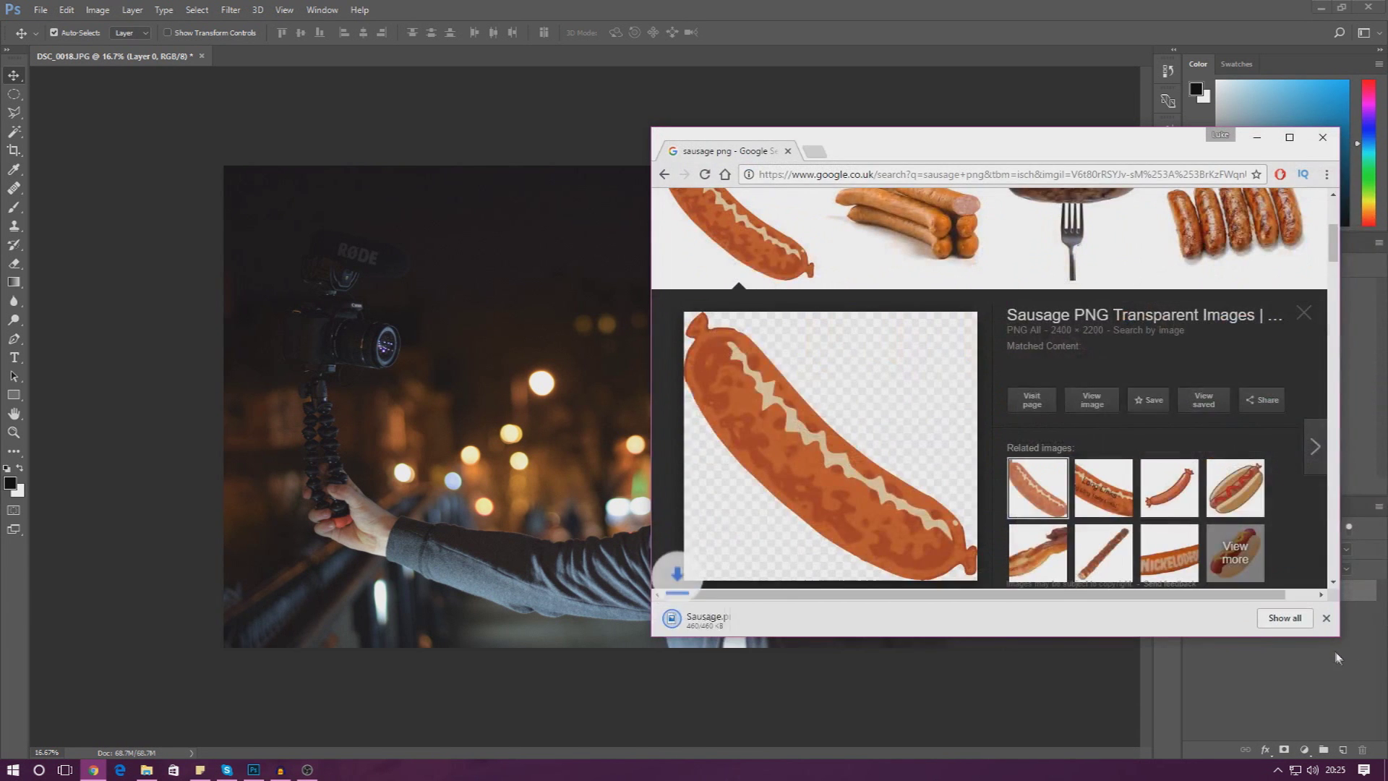
# Close the Chrome window to return to Photoshop
pyautogui.click(788, 152)
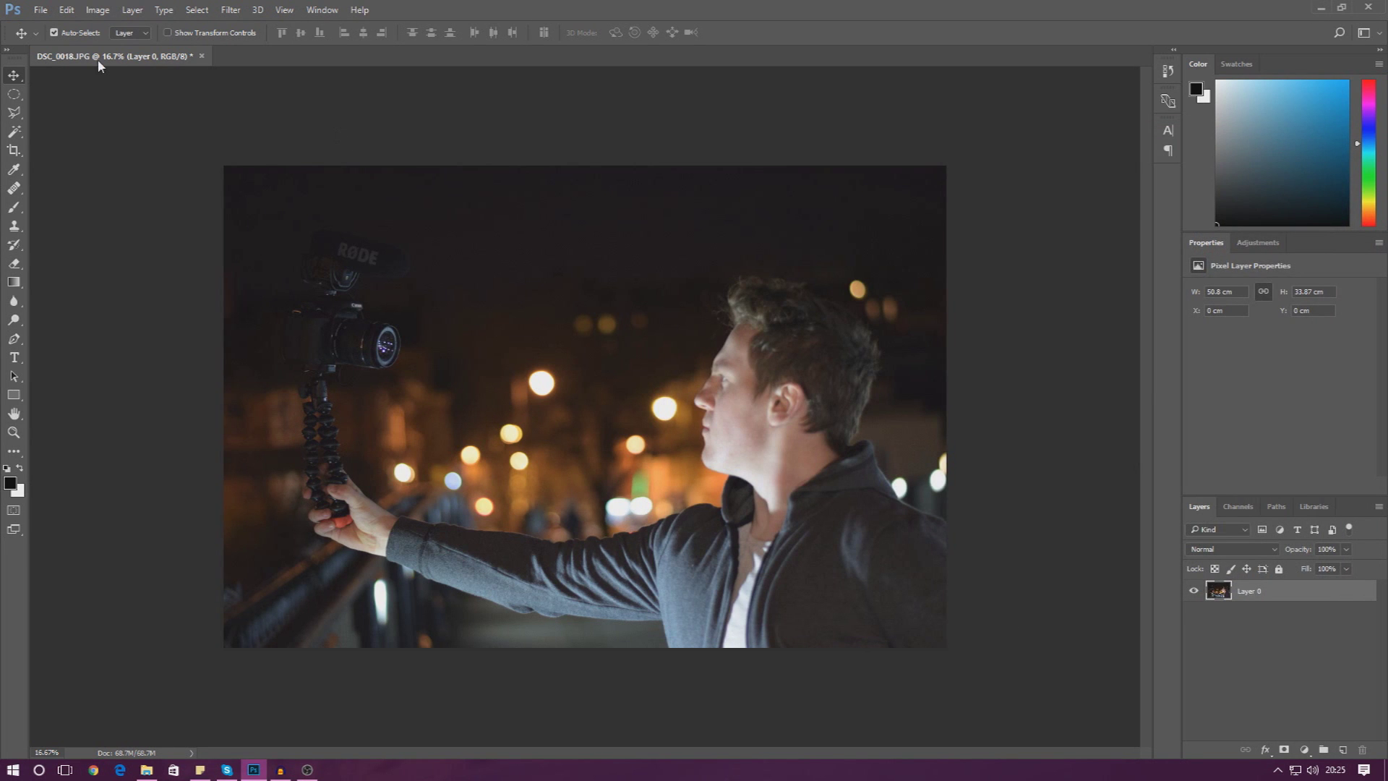
pyautogui.hotkey('alt', 'f')
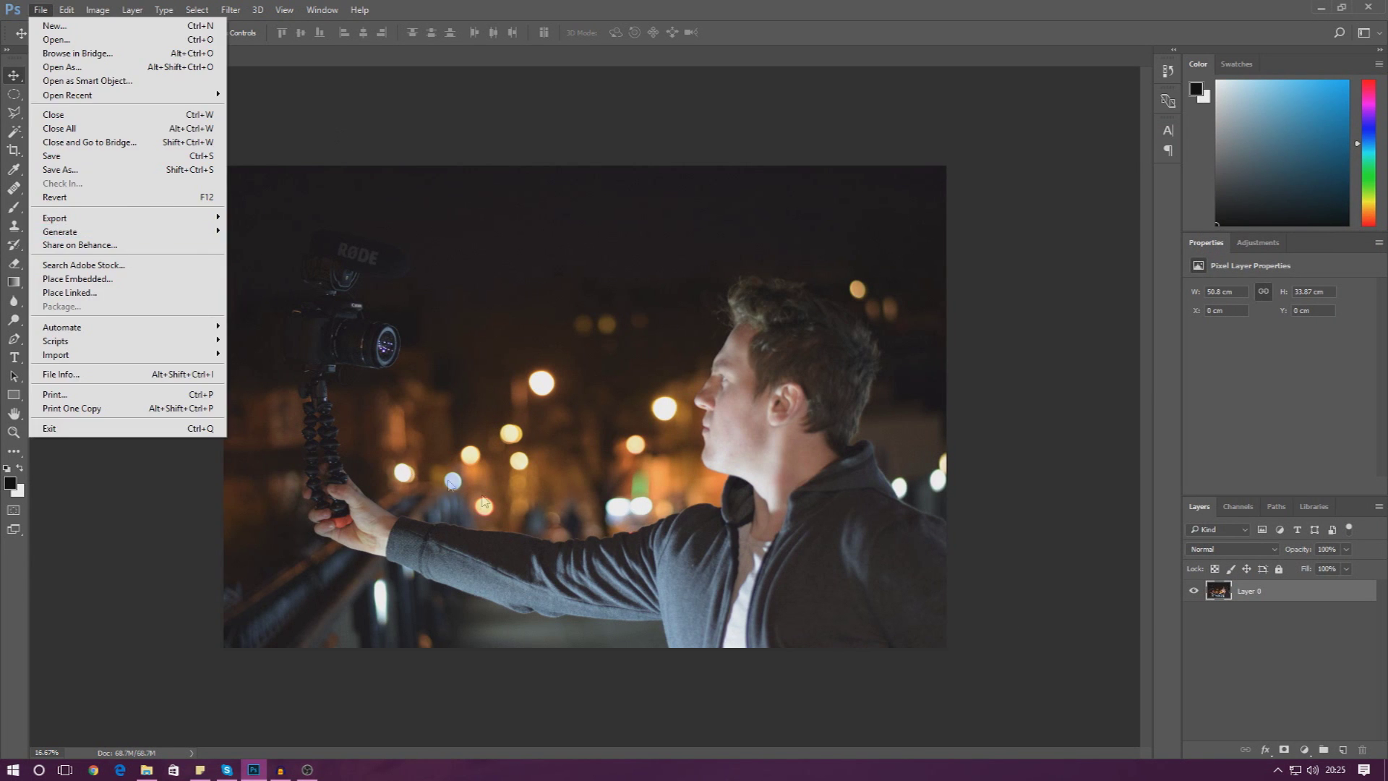
pyautogui.press('Escape')
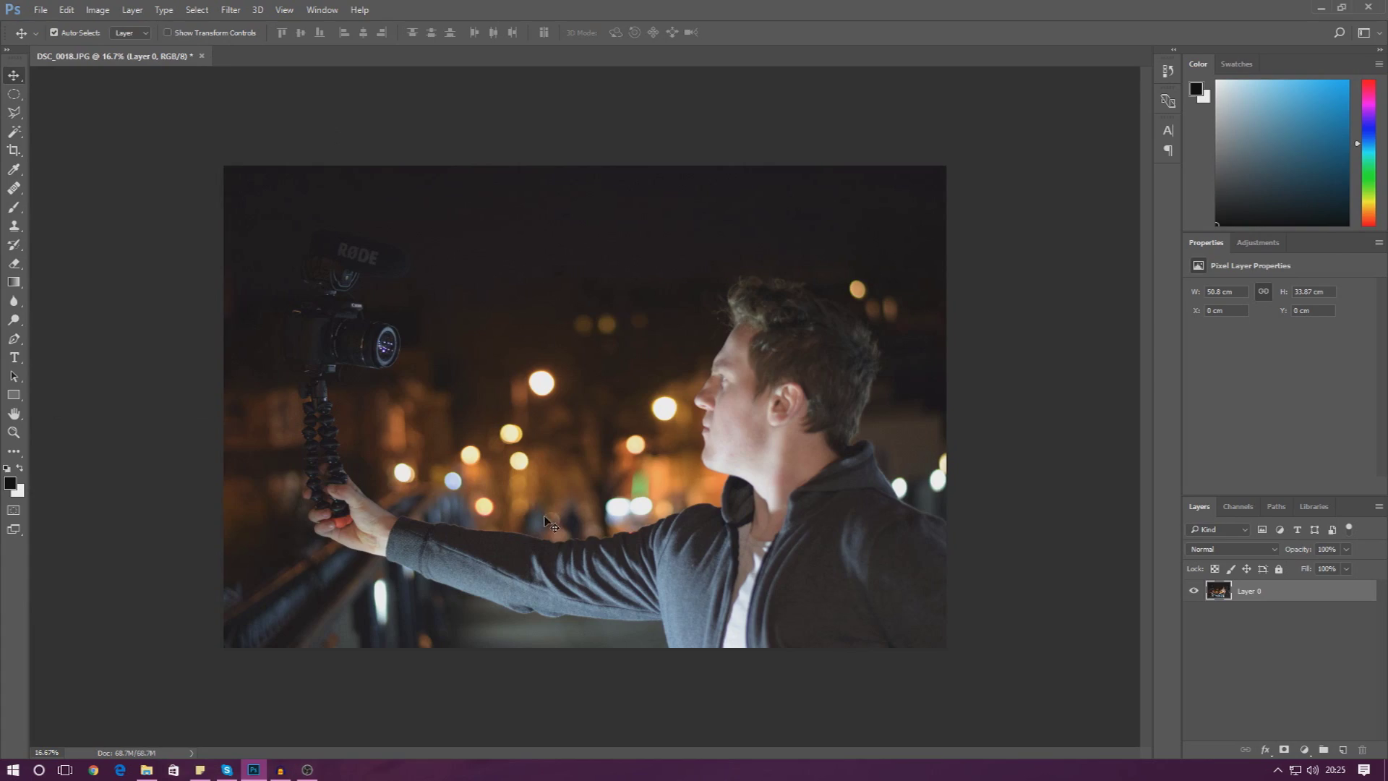
# Drag Sausage.png from the Desktop in File Explorer onto the photo and nudge it up-left
pyautogui.click(146, 770)
pyautogui.moveTo(682, 250); pyautogui.dragTo(332, 297)
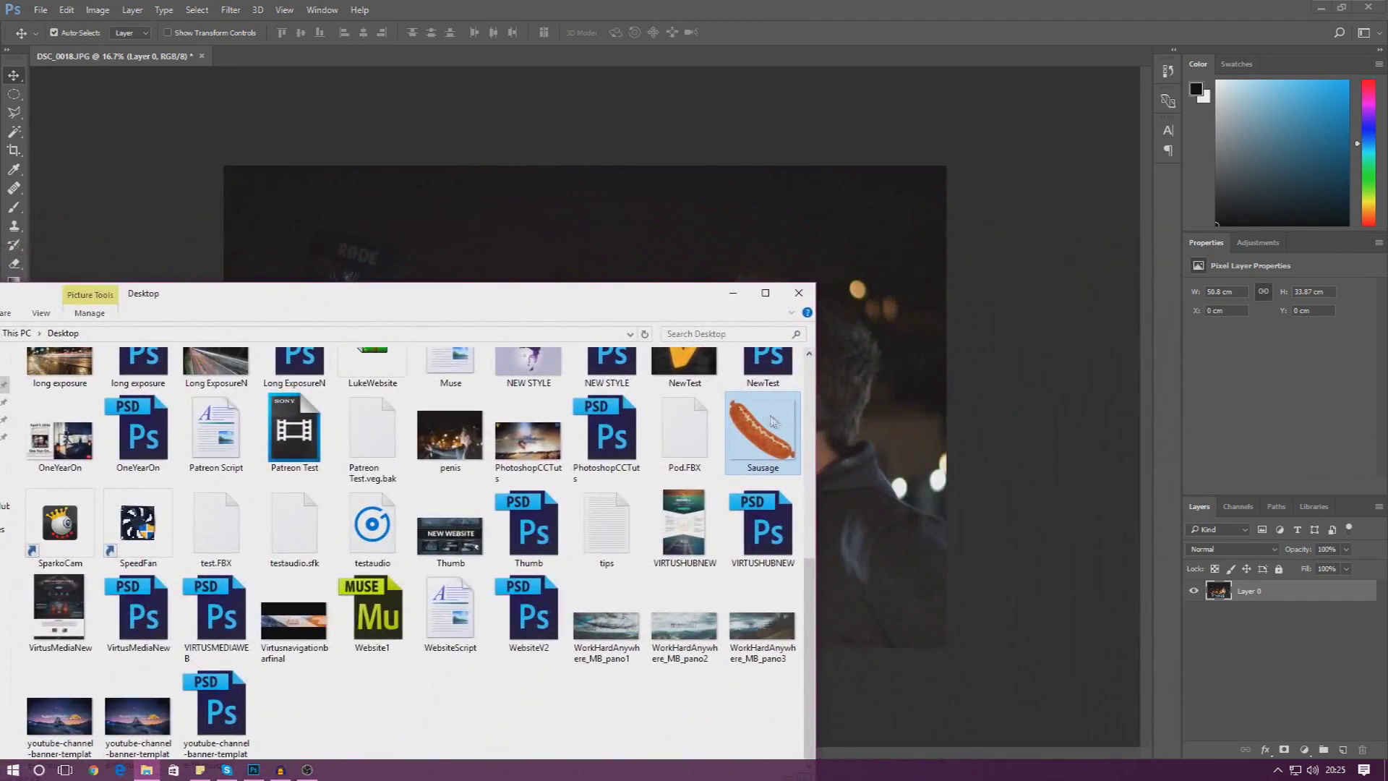
pyautogui.moveTo(747, 456); pyautogui.dragTo(851, 408)
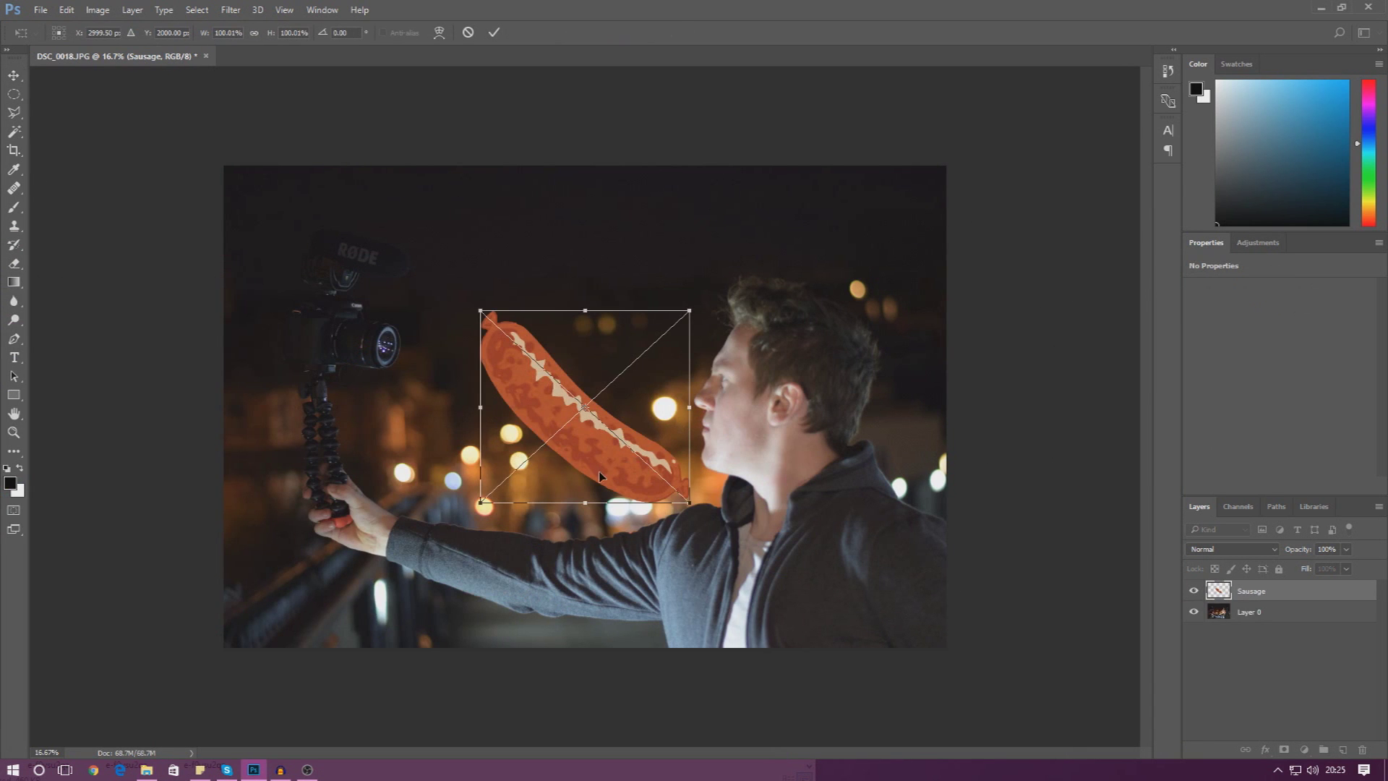
pyautogui.moveTo(599, 476); pyautogui.dragTo(589, 405)
# Commit the placed sausage and move it between the camera and the man's mouth
pyautogui.press('Return')
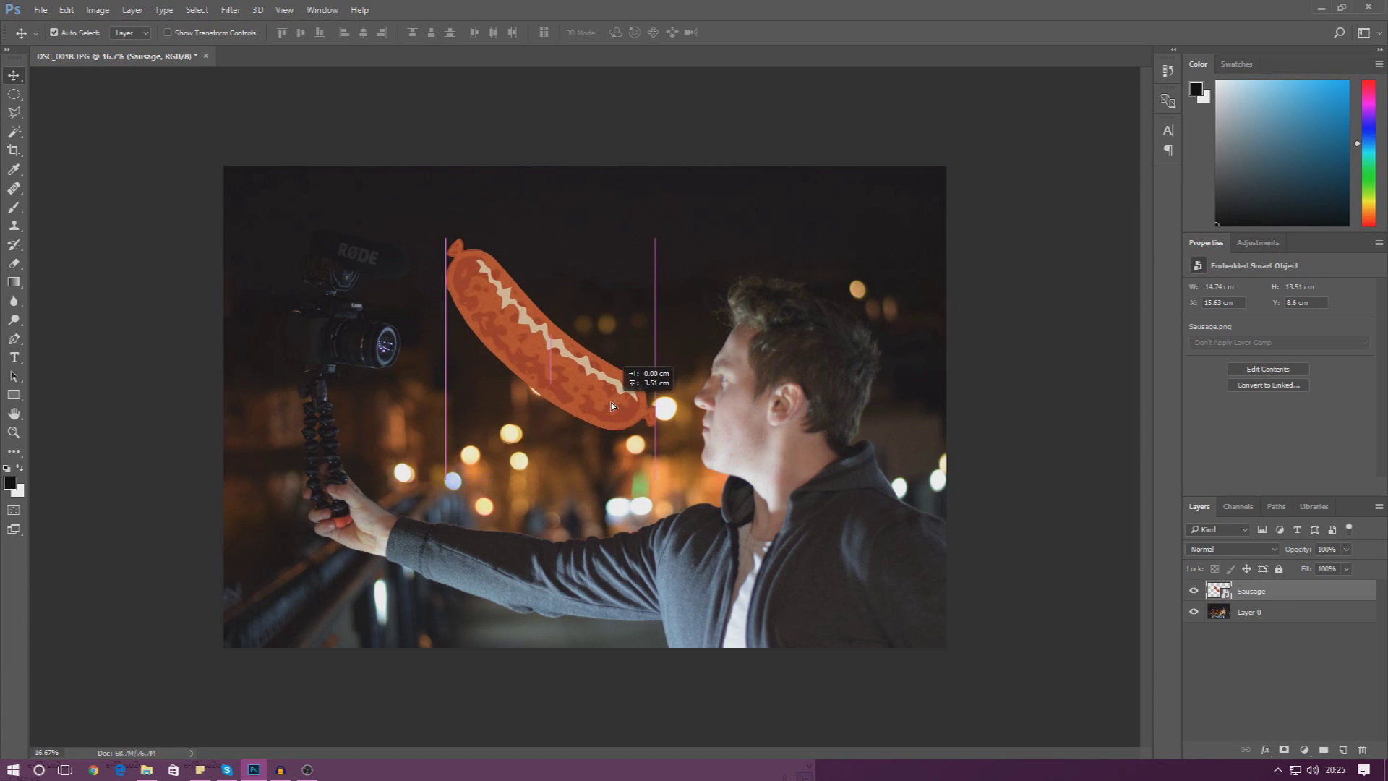
pyautogui.moveTo(611, 406); pyautogui.dragTo(611, 443)
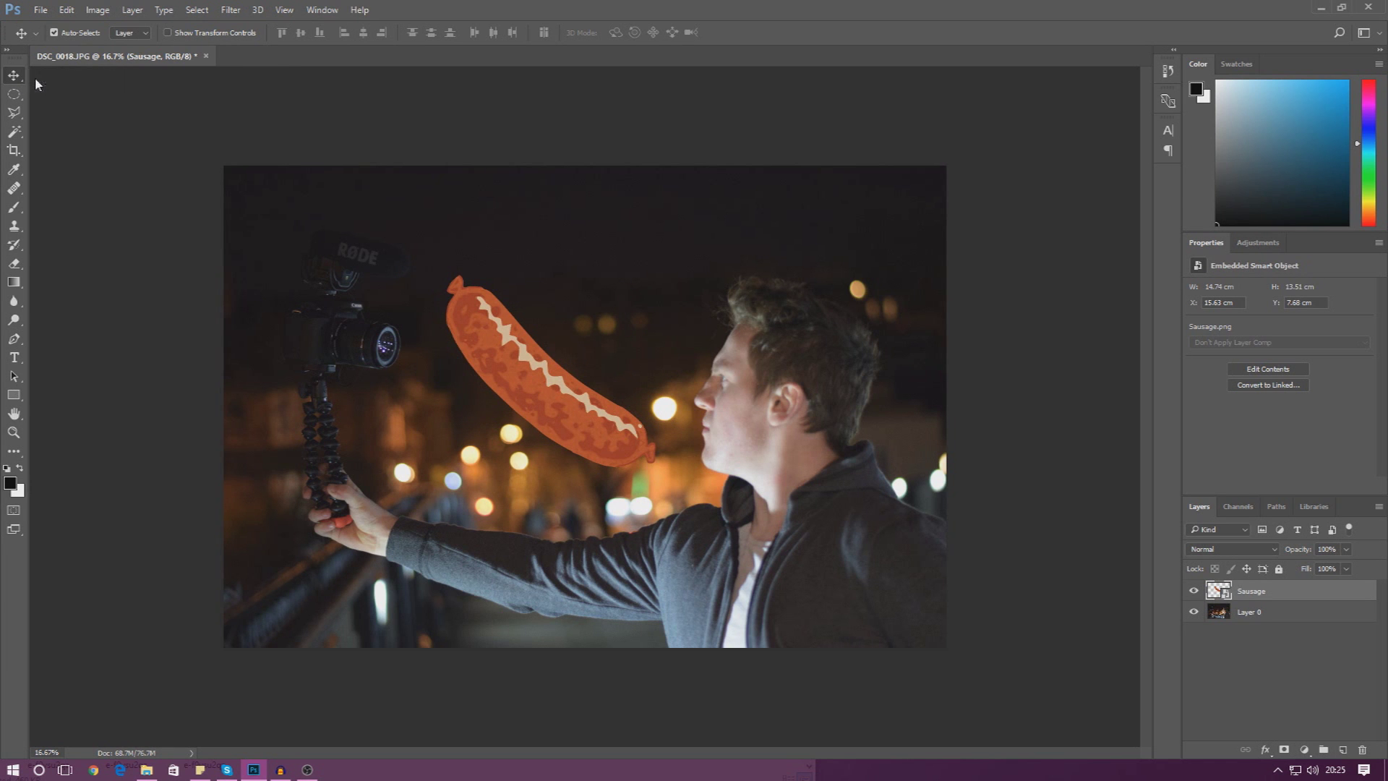
pyautogui.moveTo(502, 336); pyautogui.dragTo(469, 392)
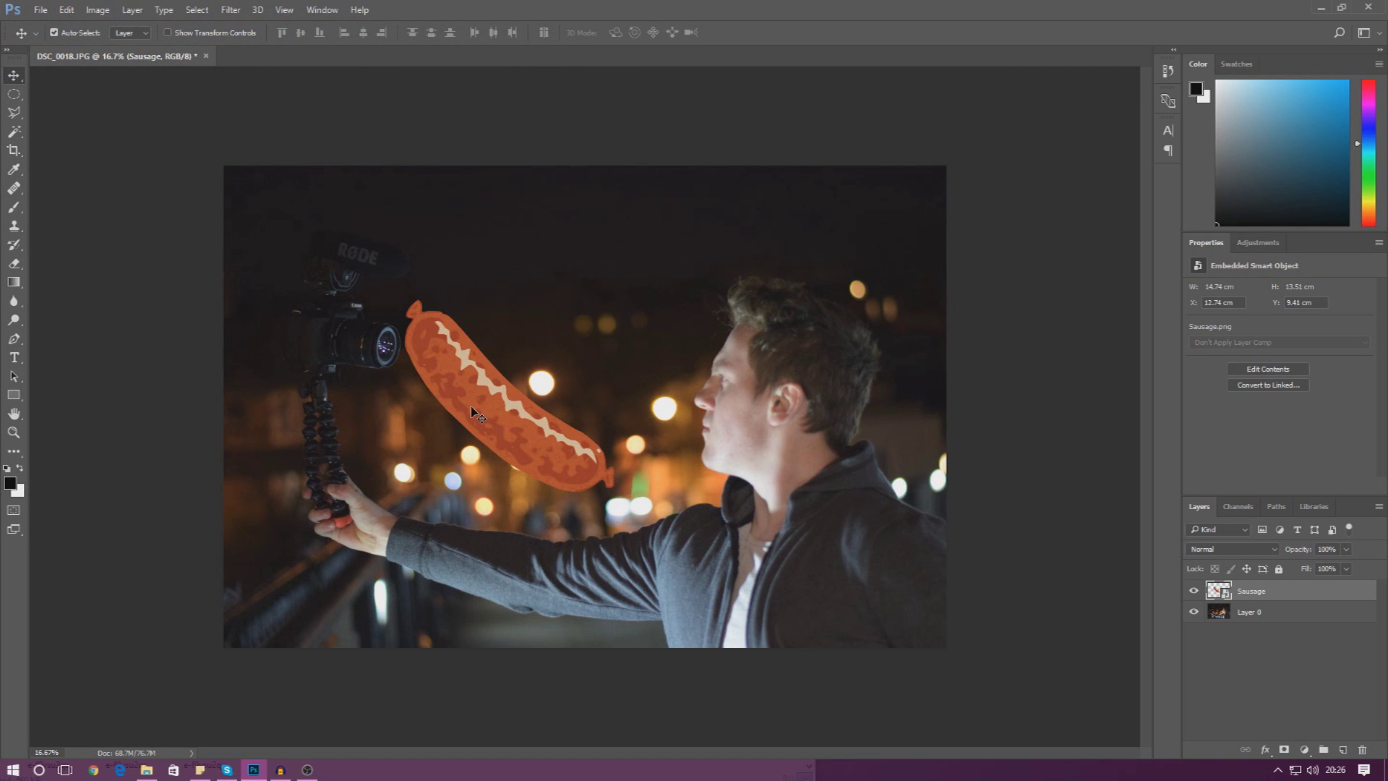
pyautogui.moveTo(480, 413); pyautogui.dragTo(514, 417)
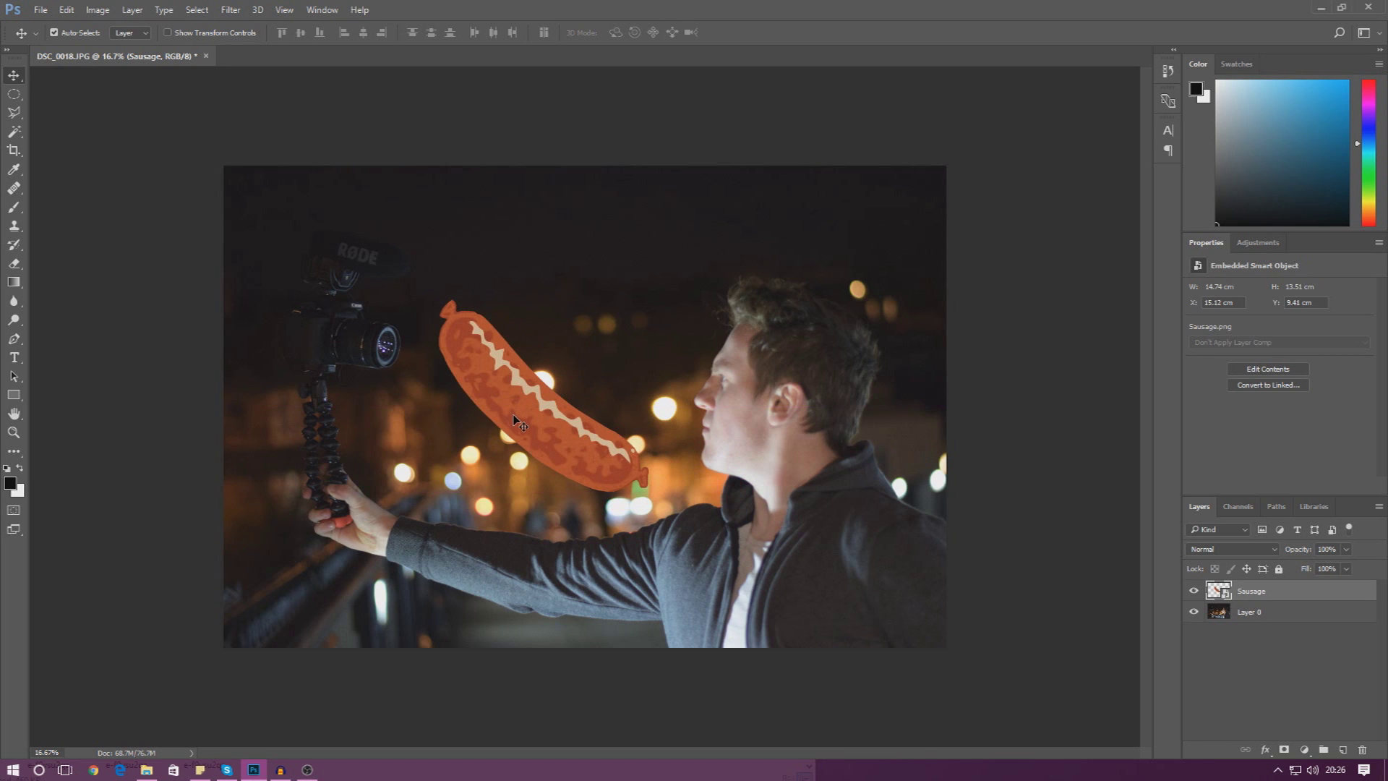
pyautogui.hotkey('ctrl', 't')
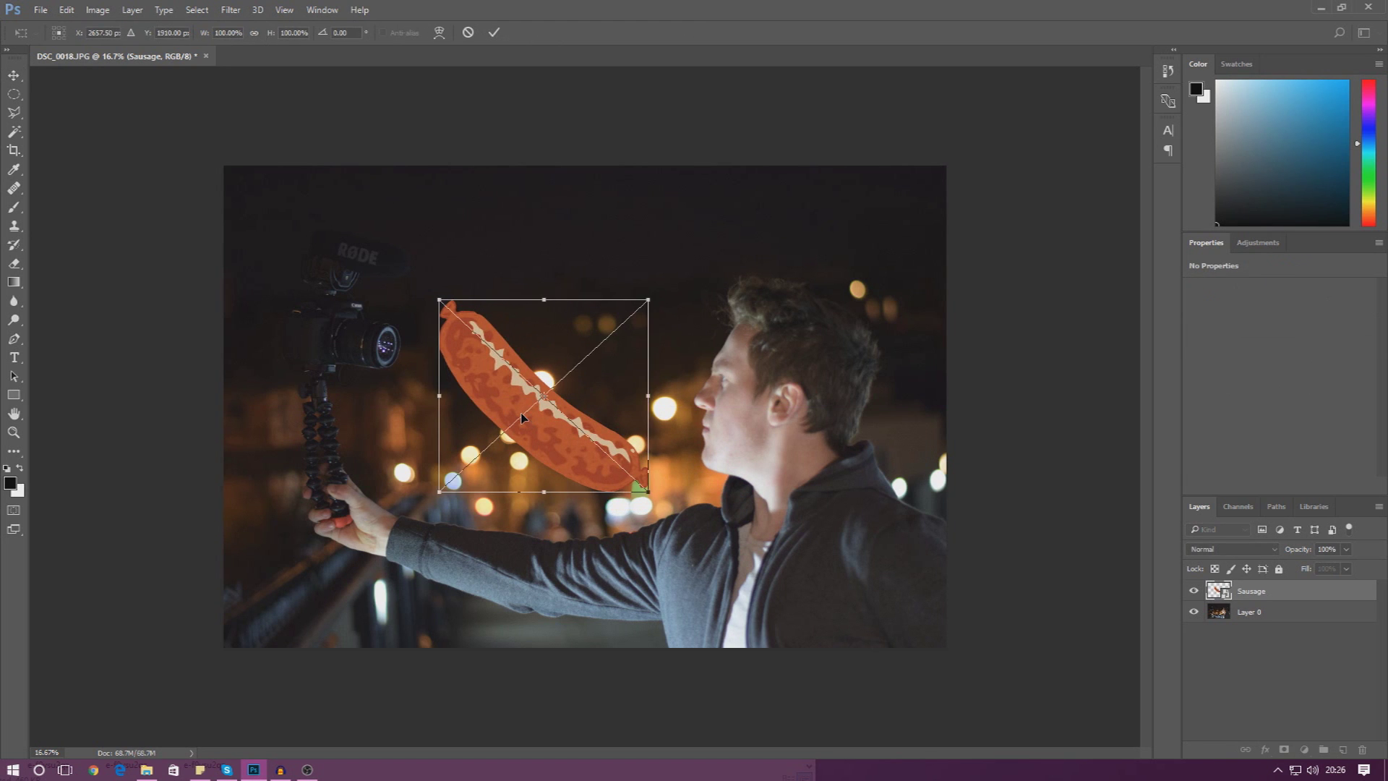
# Scale the sausage down to about 12 × 10.52 cm in front of his mouth
pyautogui.rightClick(523, 417)
pyautogui.click(491, 376)
pyautogui.rightClick(554, 403)
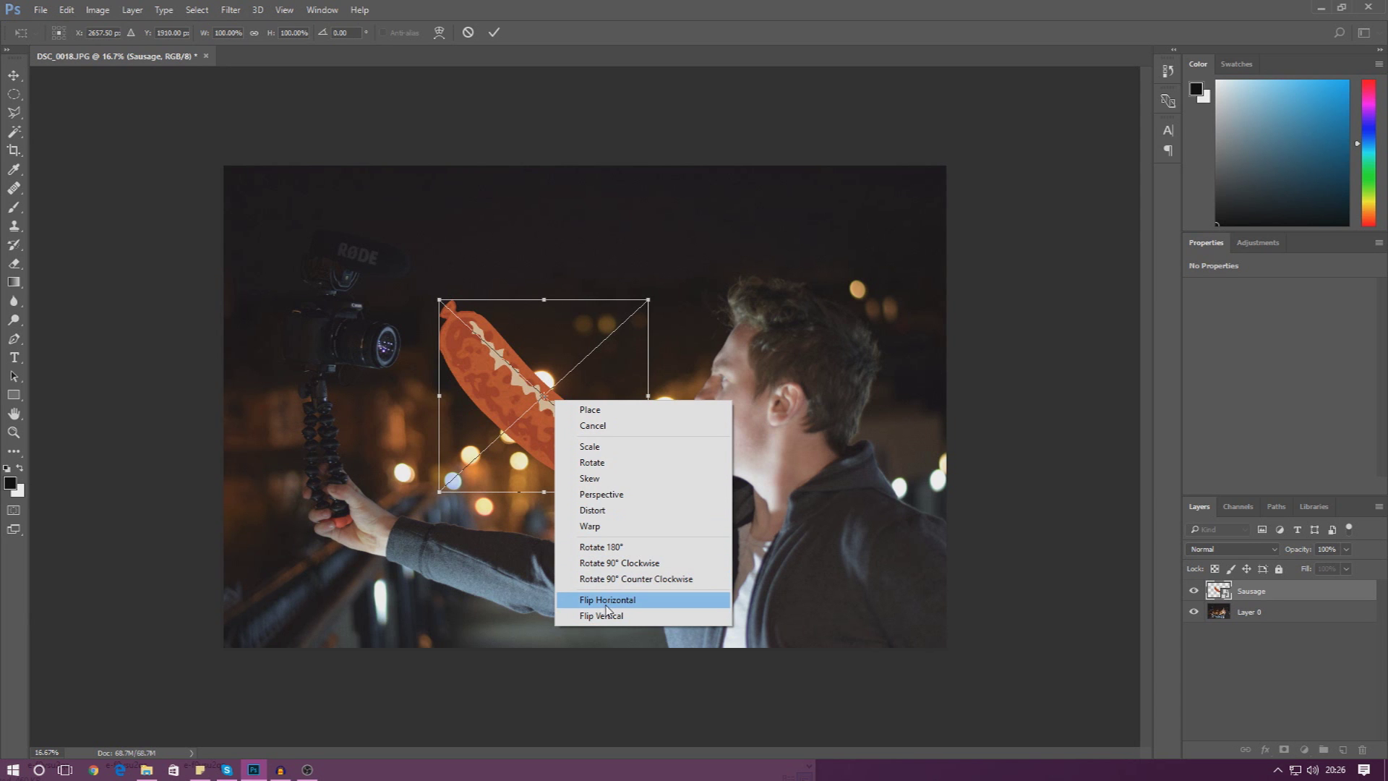
pyautogui.click(580, 447)
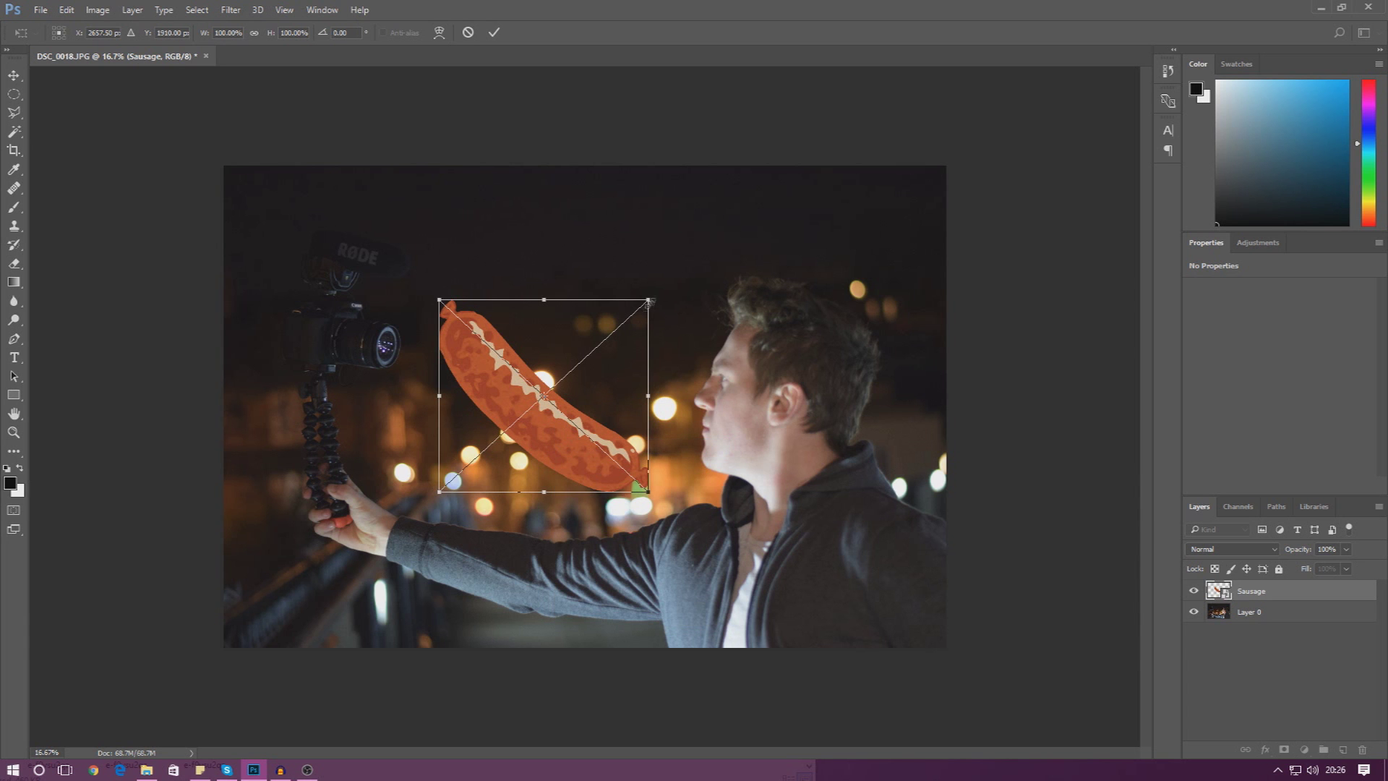
pyautogui.moveTo(647, 302); pyautogui.dragTo(606, 342)
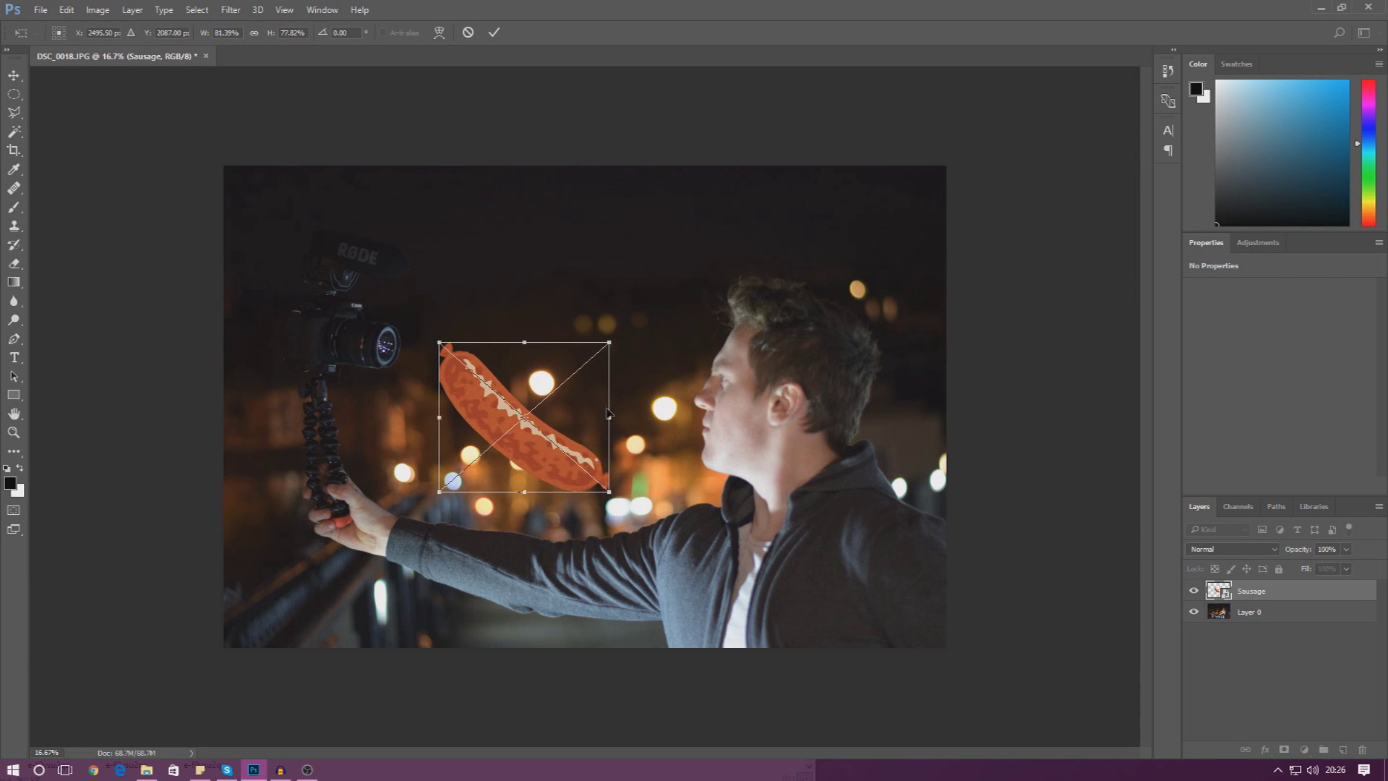
pyautogui.moveTo(606, 421)
pyautogui.mouseDown()
pyautogui.moveTo(577, 421)
pyautogui.moveTo(610, 421)
pyautogui.mouseUp()
pyautogui.press('Return')
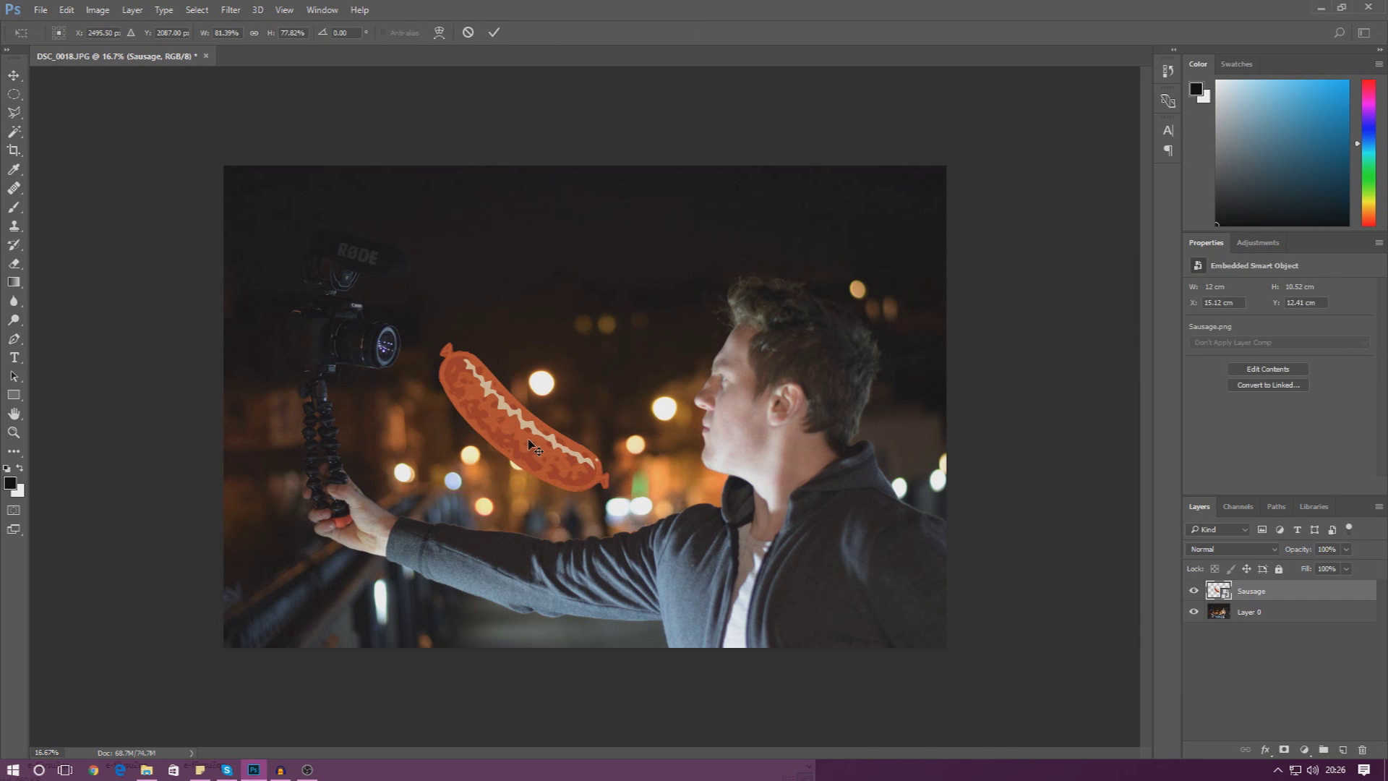
pyautogui.hotkey('ctrl', 't')
# Rotate the sausage to tilt it further toward the man's mouth
pyautogui.rightClick(526, 432)
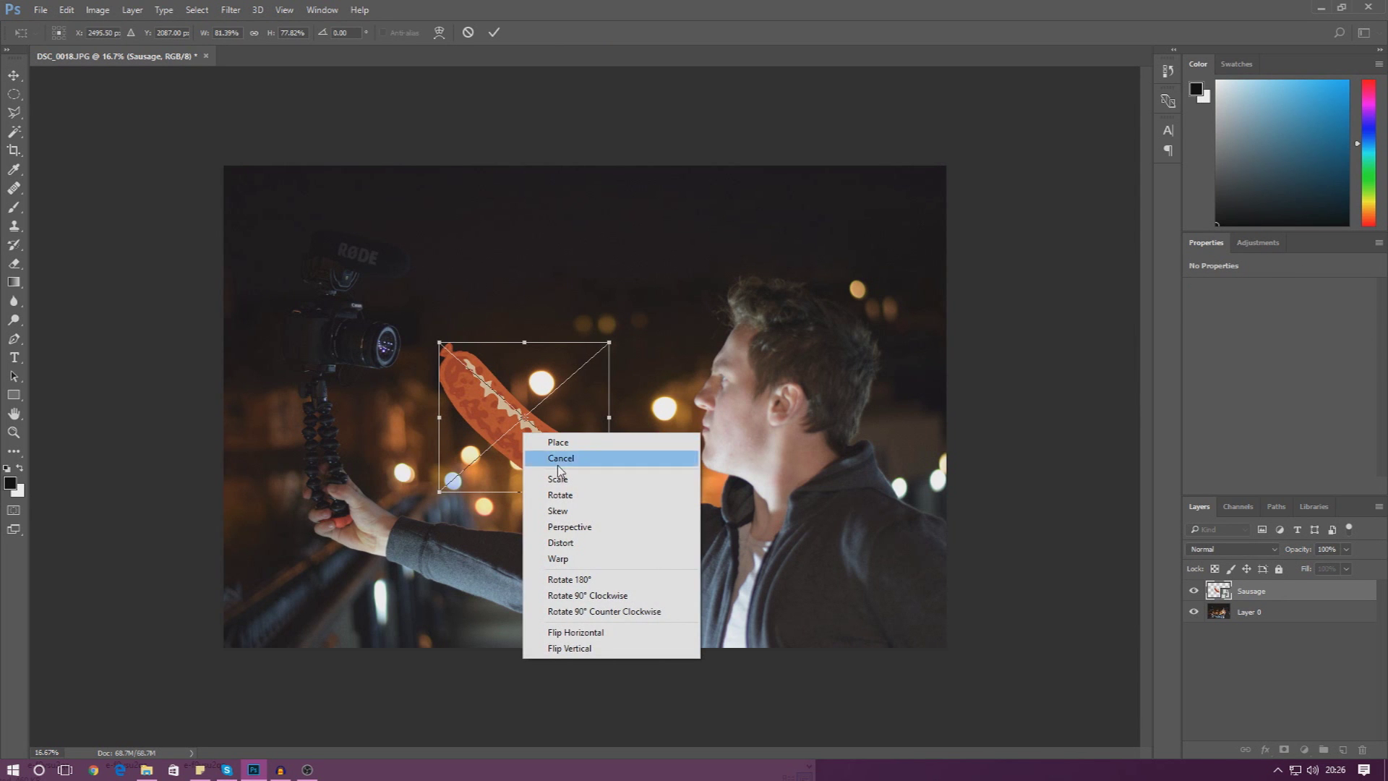
pyautogui.click(570, 499)
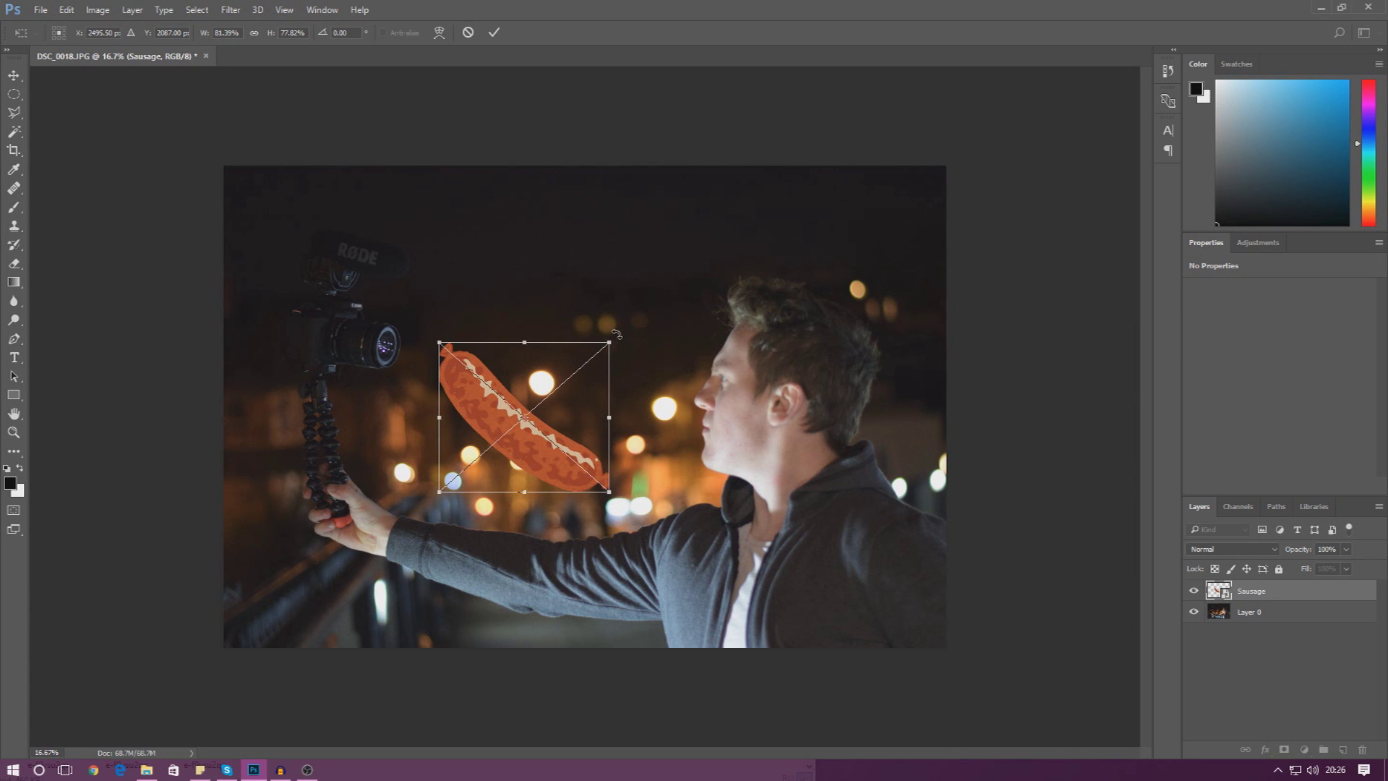
pyautogui.moveTo(619, 330)
pyautogui.mouseDown()
pyautogui.moveTo(637, 405)
pyautogui.moveTo(622, 459)
pyautogui.moveTo(644, 485)
pyautogui.moveTo(676, 387)
pyautogui.moveTo(636, 322)
pyautogui.moveTo(509, 286)
pyautogui.moveTo(633, 369)
pyautogui.moveTo(627, 318)
pyautogui.mouseUp()
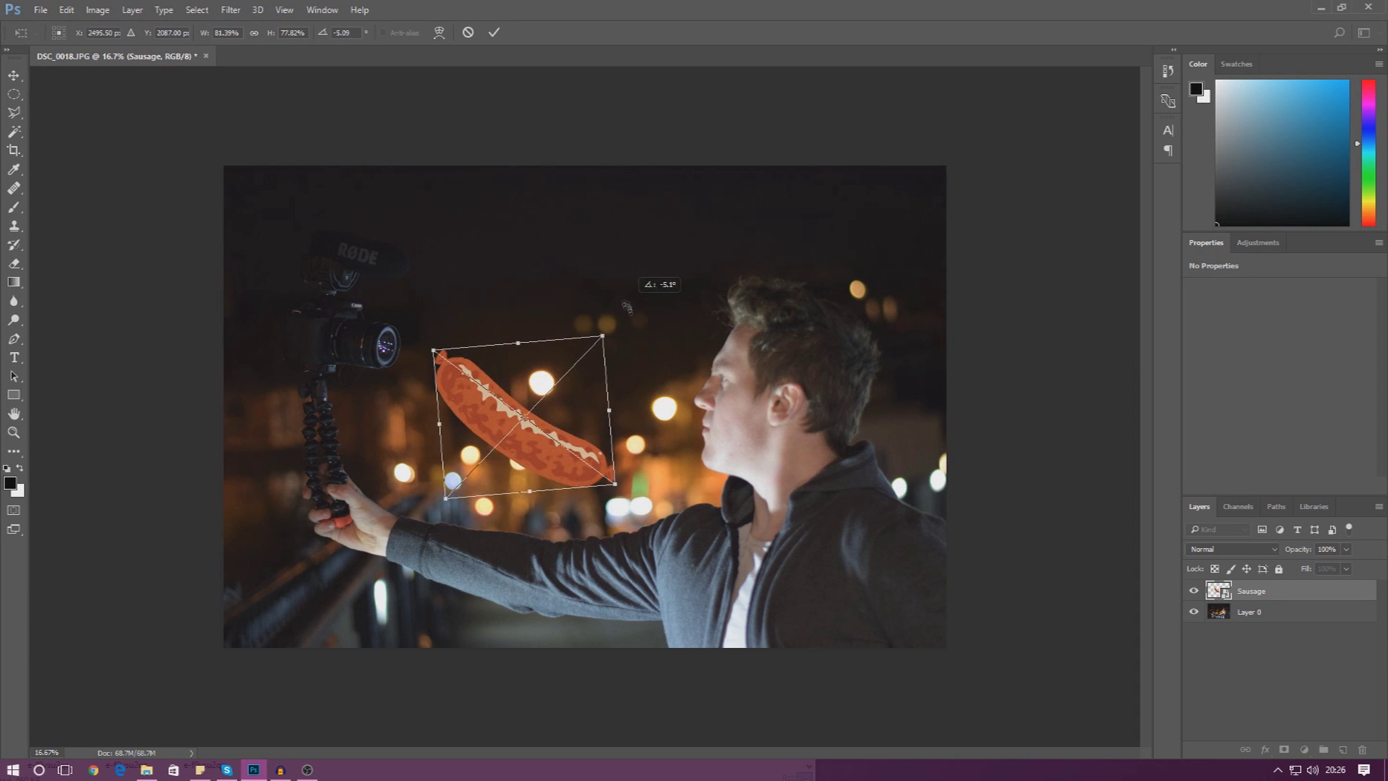
pyautogui.doubleClick(553, 438)
pyautogui.press('ctrl')
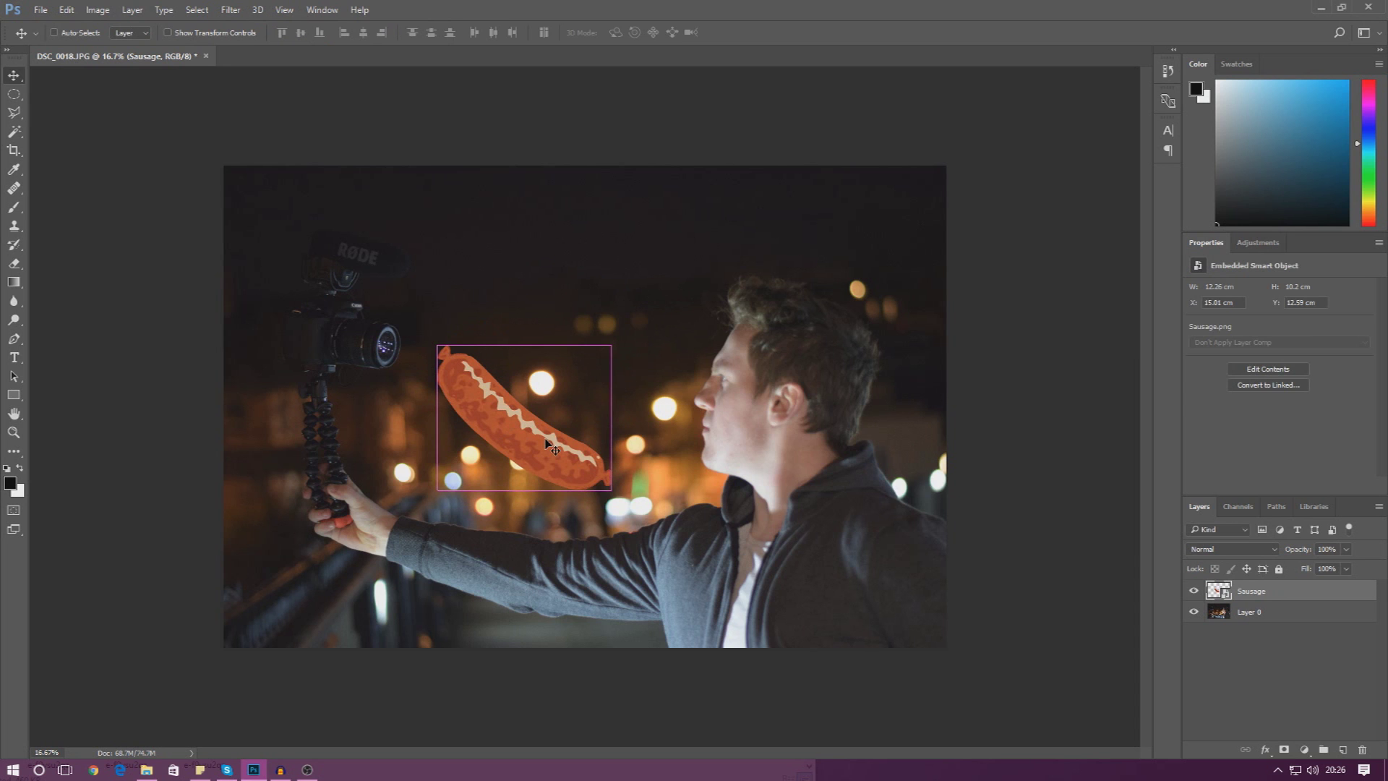
pyautogui.hotkey('ctrl', 't')
# Skew and narrow the sausage to about 8.1 × 10.31 cm, standing more upright
pyautogui.rightClick(546, 441)
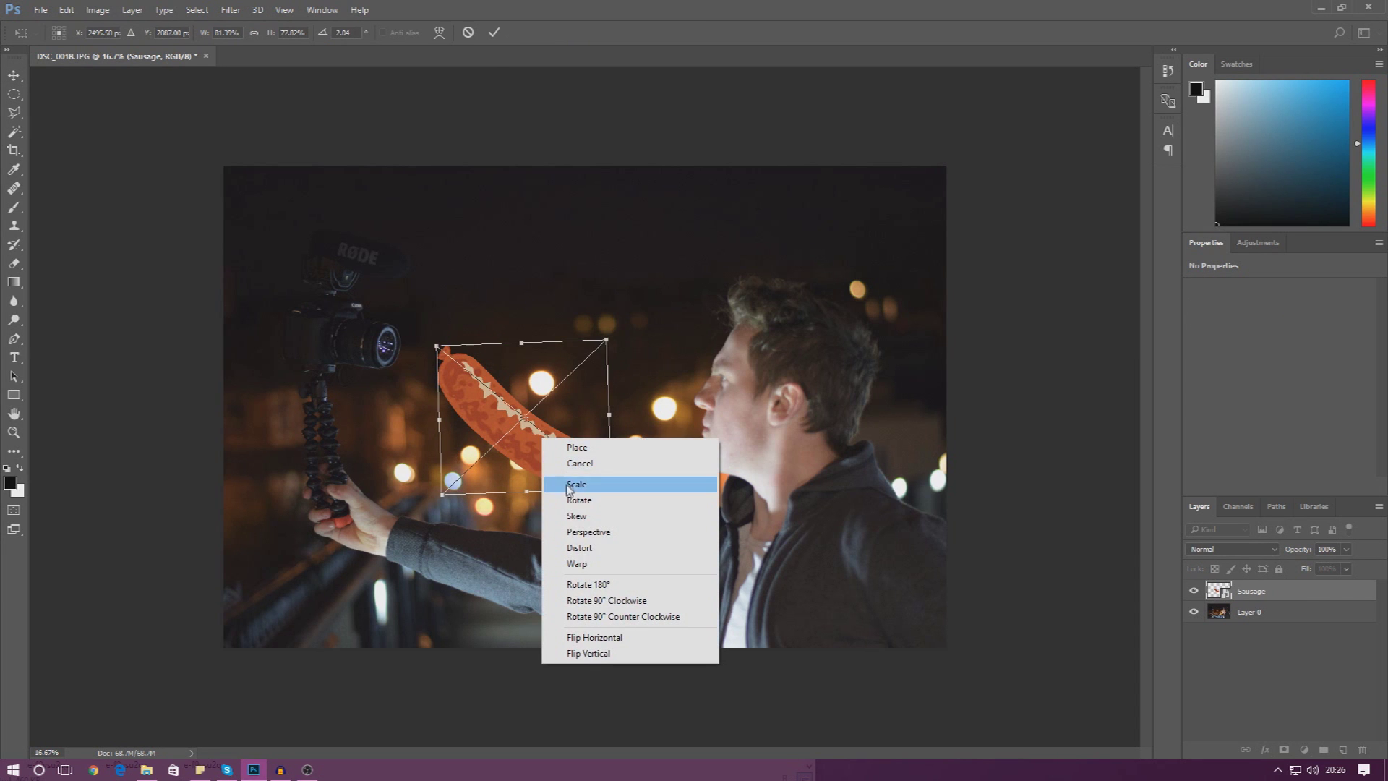
pyautogui.click(583, 517)
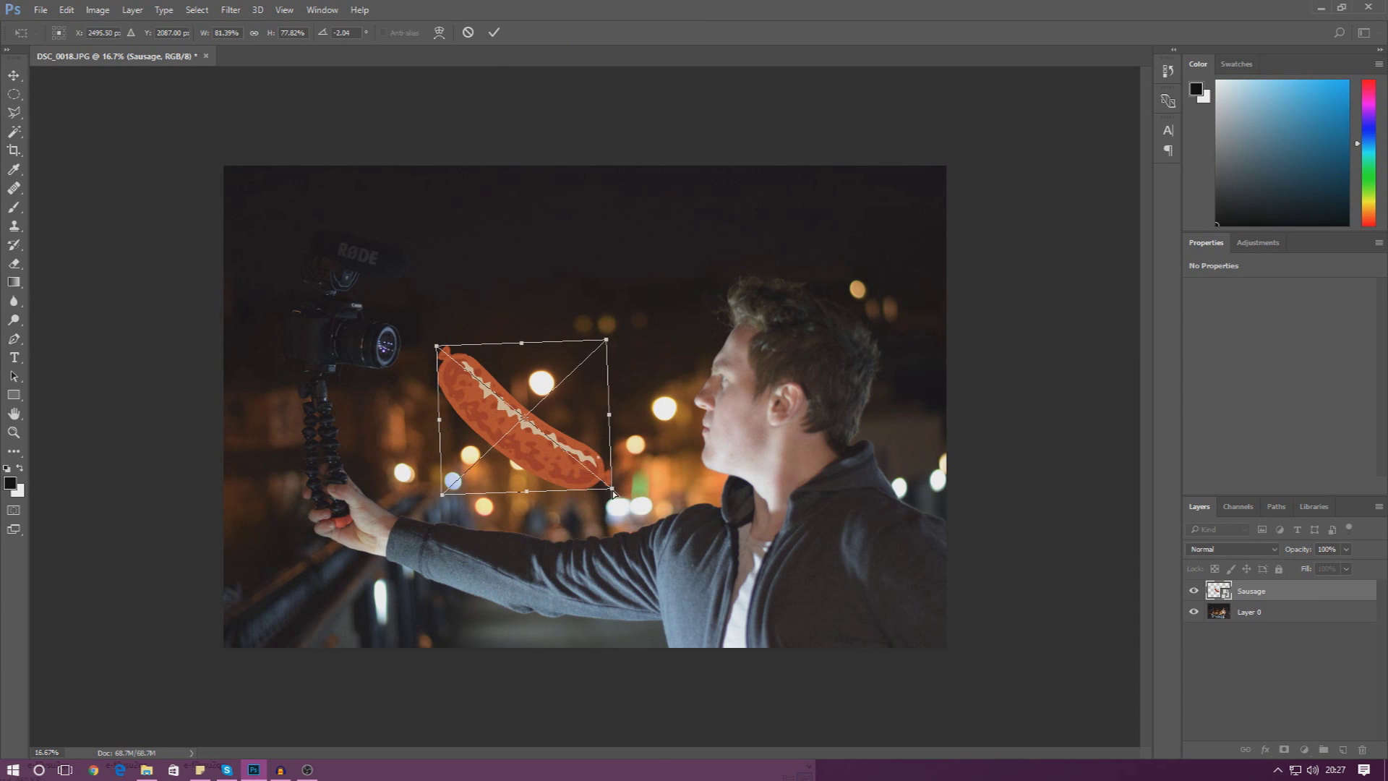
pyautogui.moveTo(613, 494); pyautogui.dragTo(554, 454)
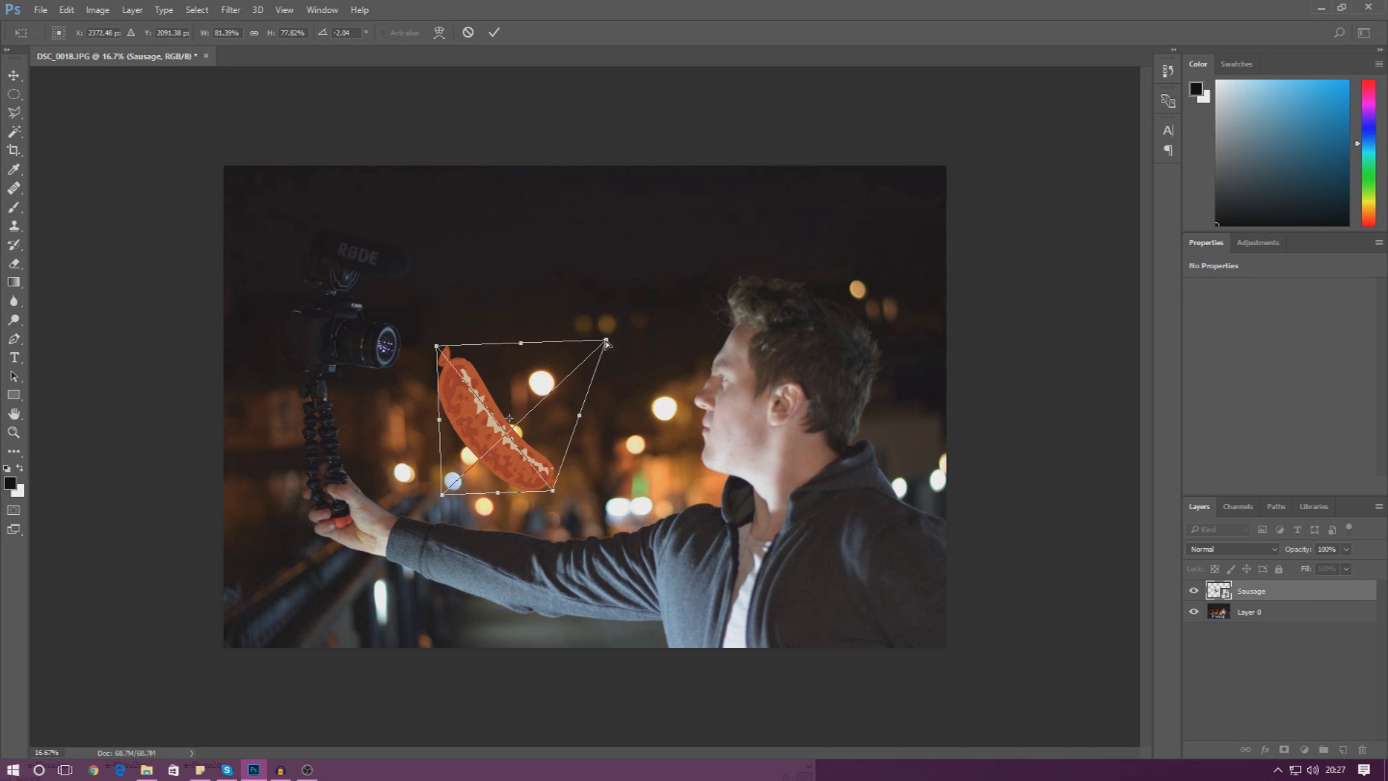
pyautogui.moveTo(607, 346); pyautogui.dragTo(548, 375)
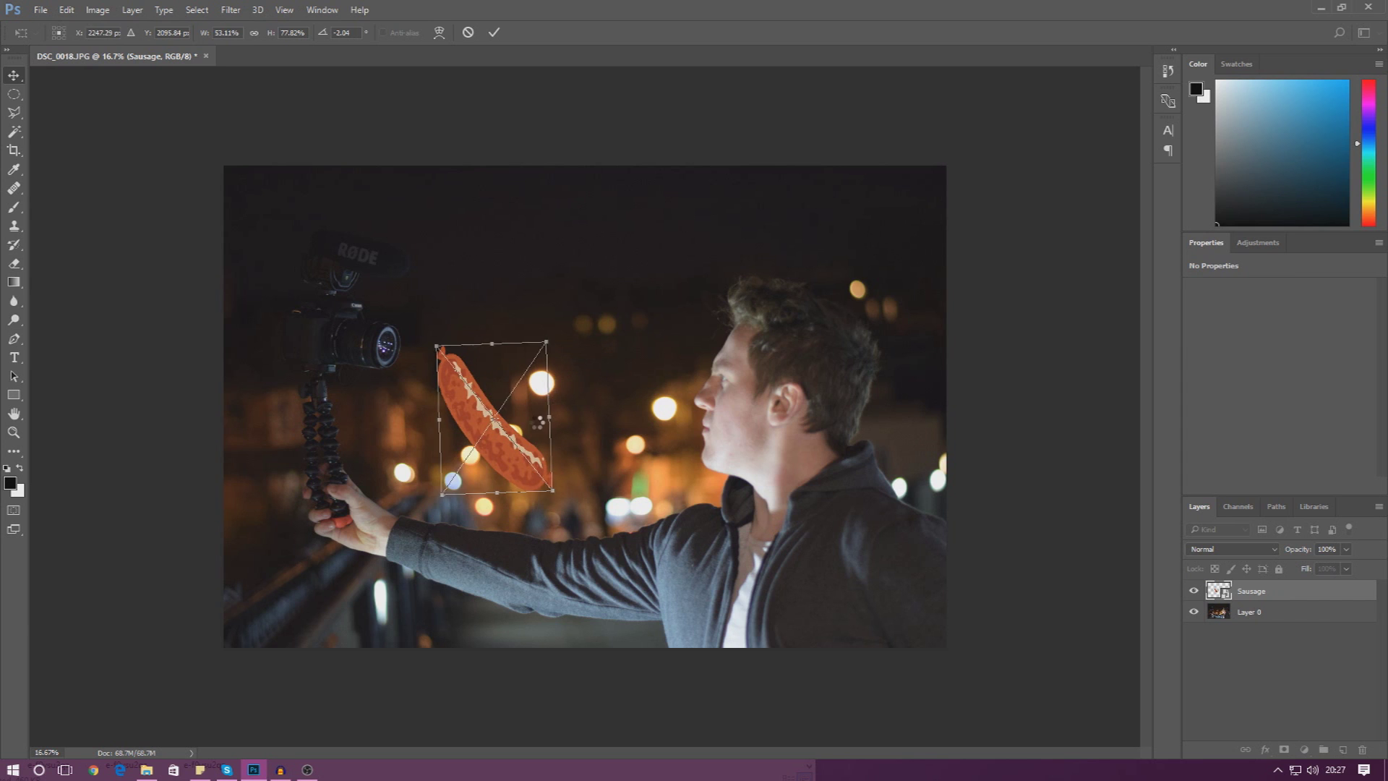
pyautogui.press('Return')
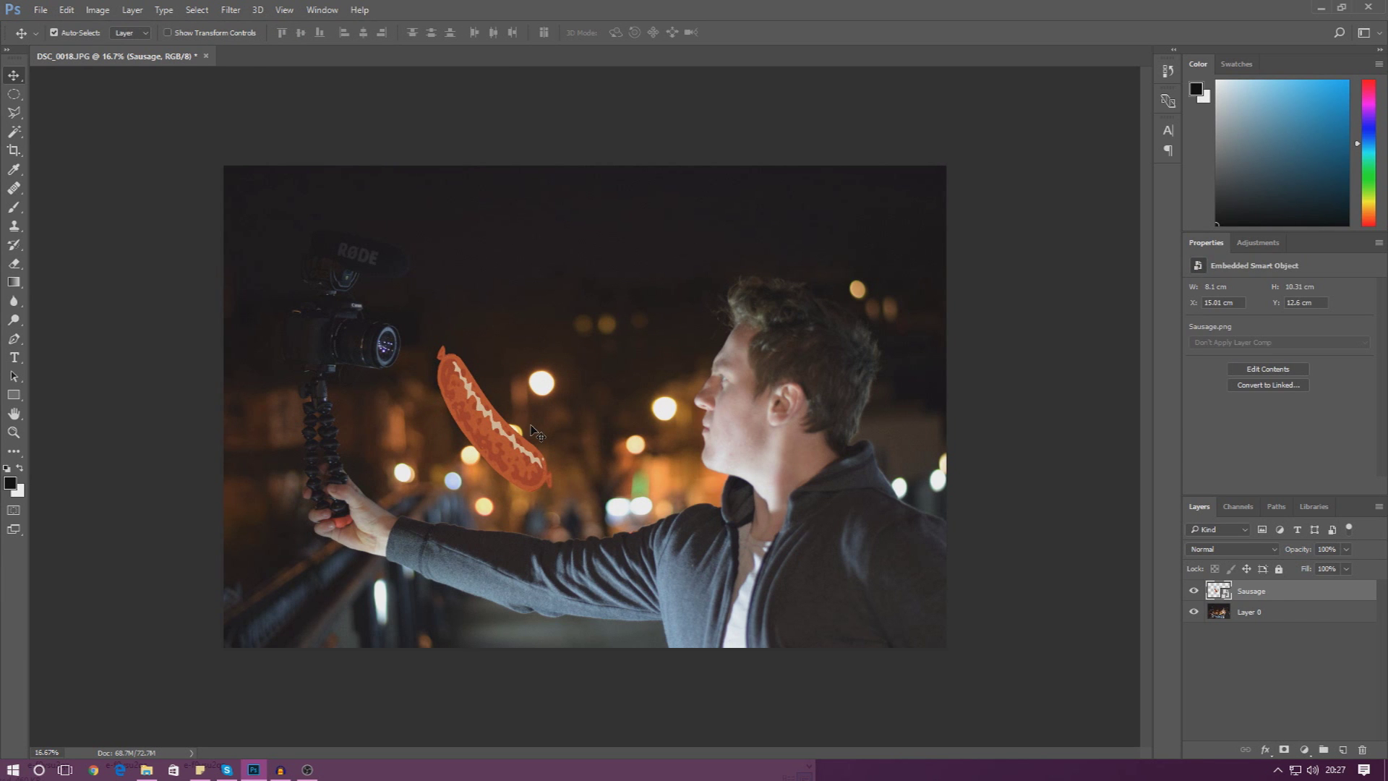
# Undo the skew, then shrink the sausage to 9.39 × 8.6 cm with its end at his lips
pyautogui.hotkey('ctrl', 'z')
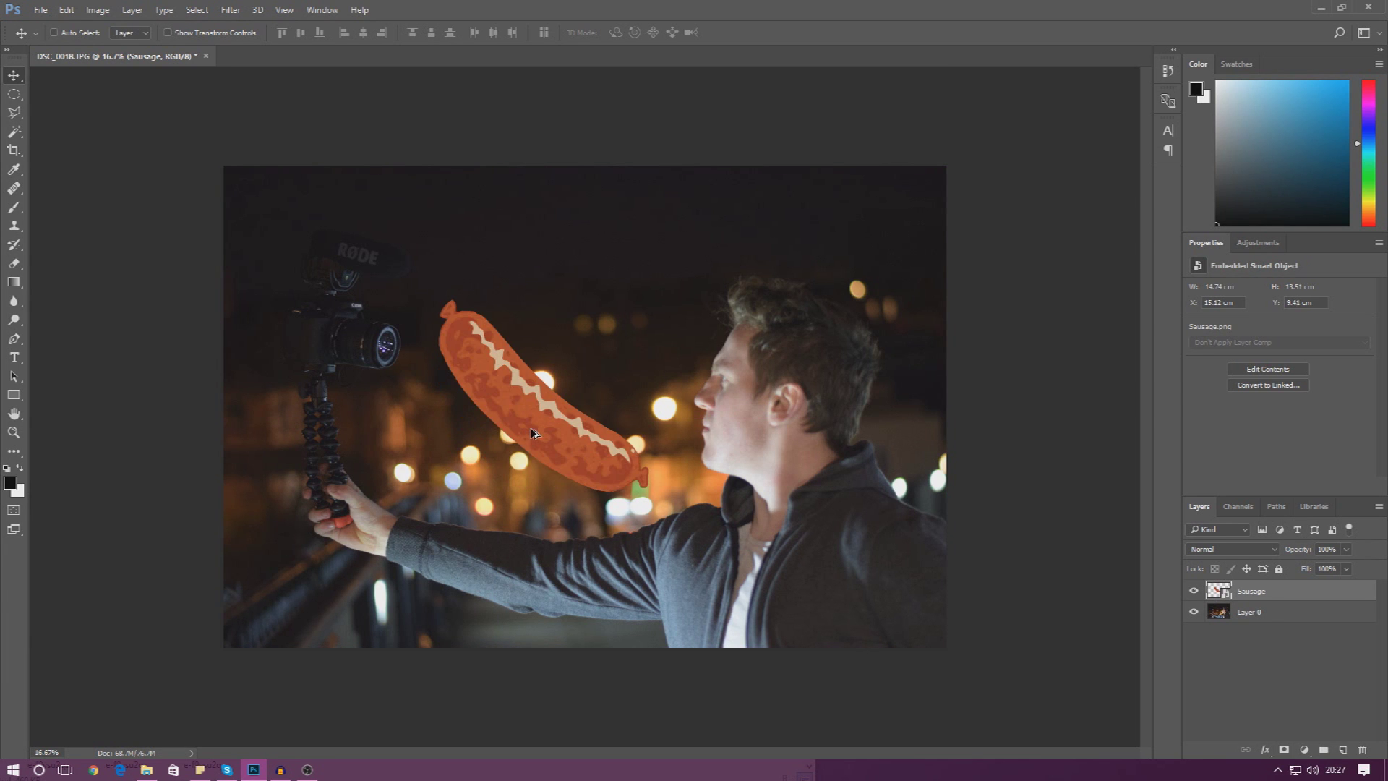
pyautogui.hotkey('ctrl', 't')
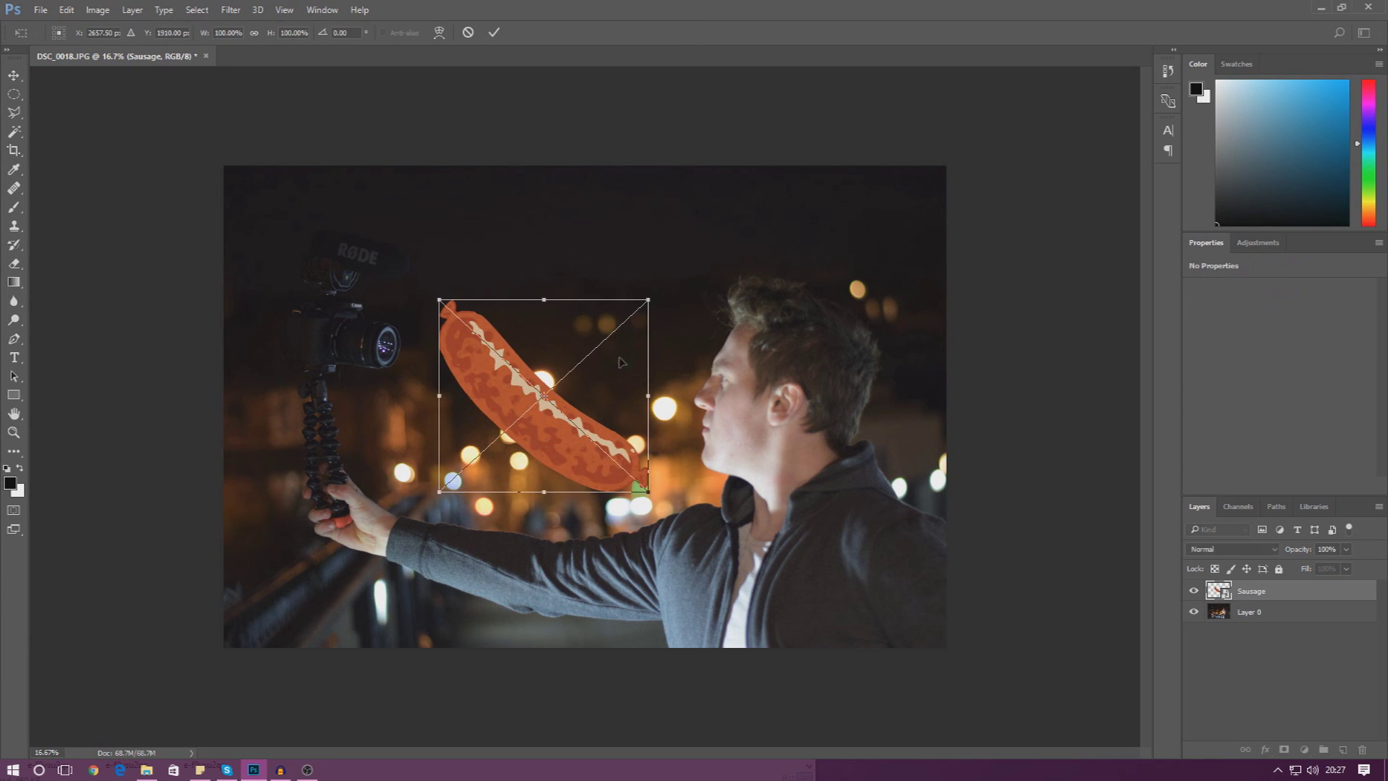
pyautogui.moveTo(571, 414); pyautogui.dragTo(581, 397)
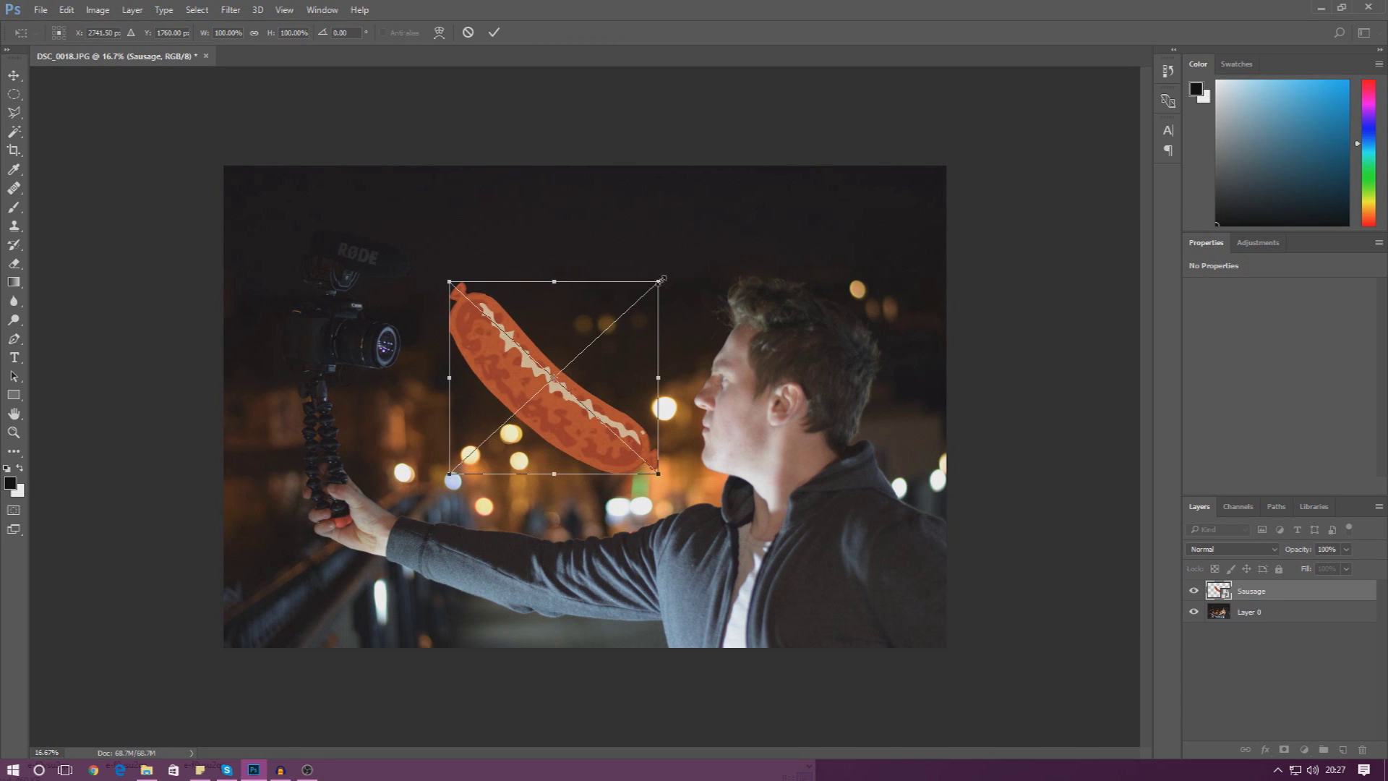
pyautogui.moveTo(659, 281); pyautogui.dragTo(592, 343)
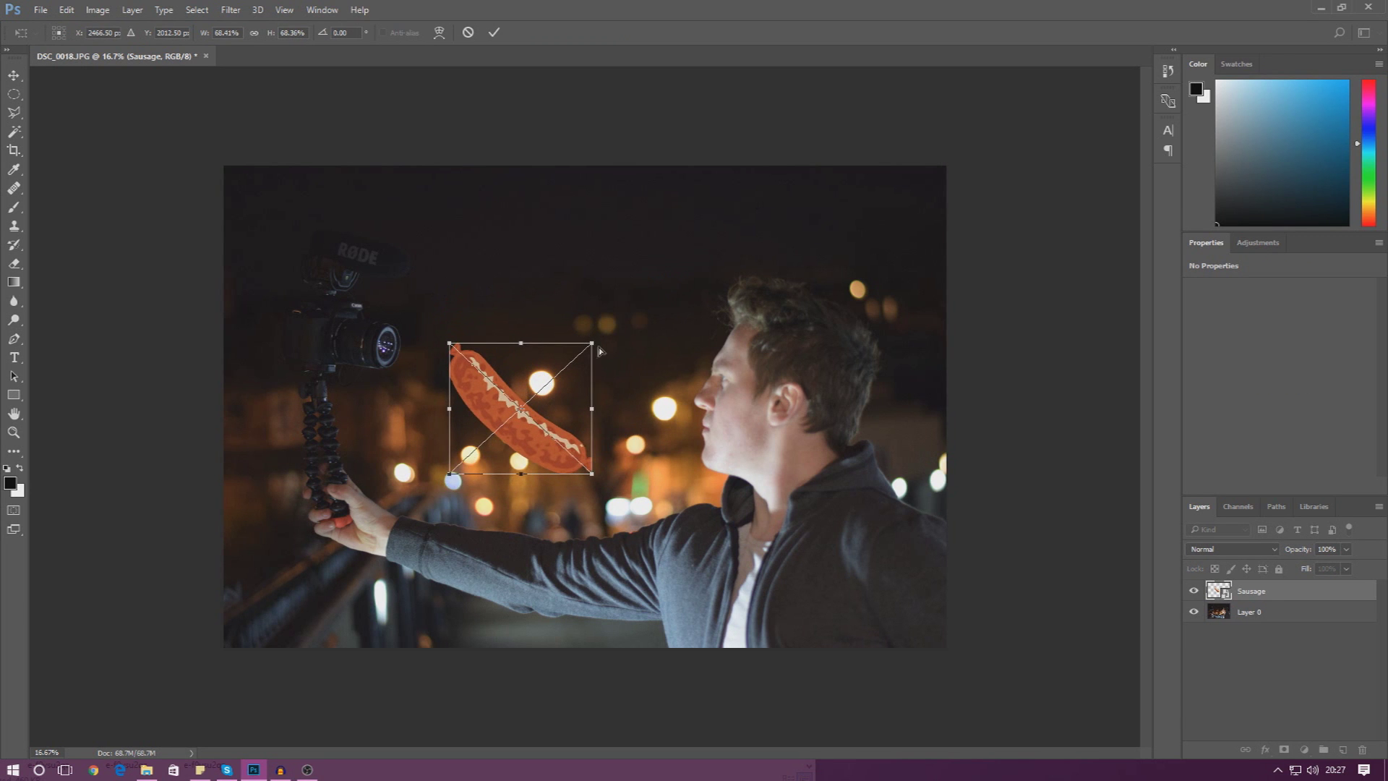
pyautogui.moveTo(587, 349); pyautogui.dragTo(583, 352)
pyautogui.moveTo(534, 452); pyautogui.dragTo(645, 409)
pyautogui.press('Return')
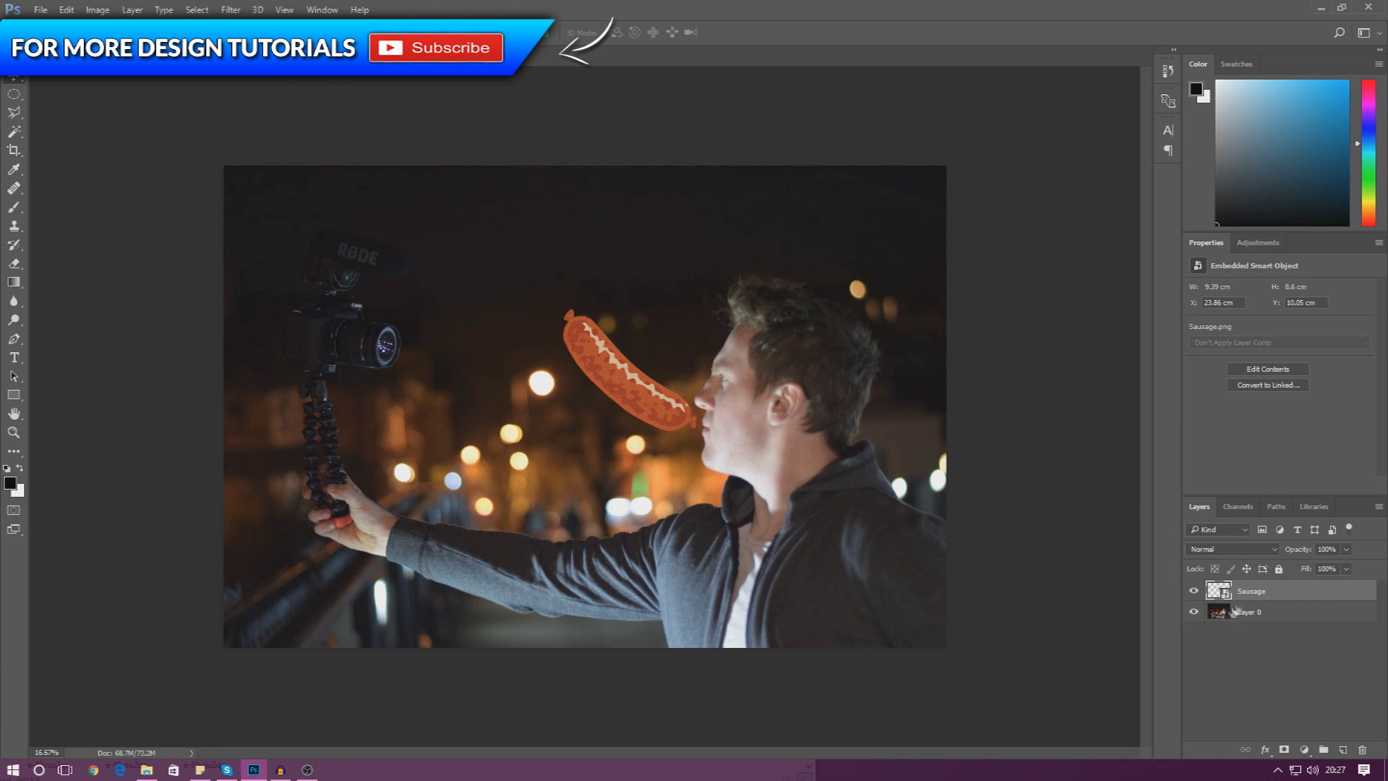
pyautogui.click(1245, 612)
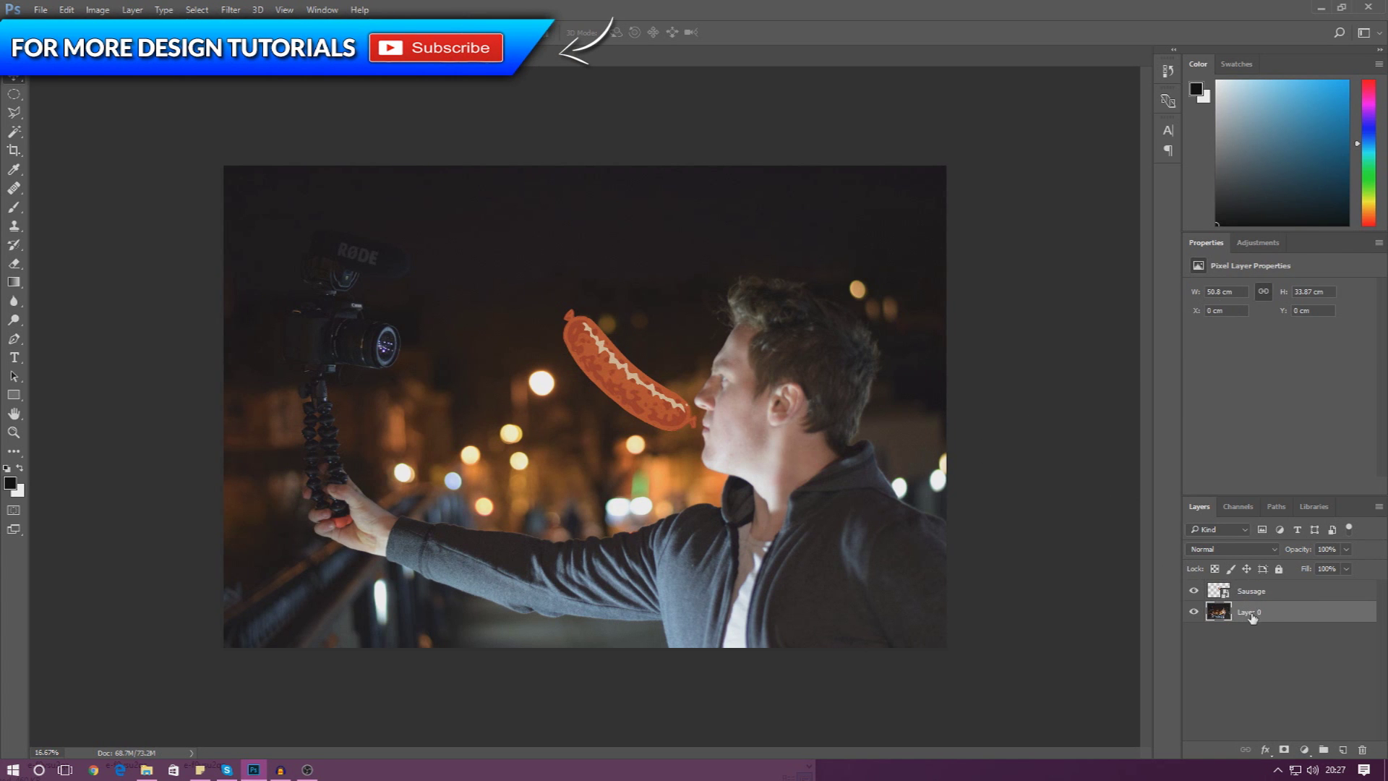
pyautogui.click(1254, 594)
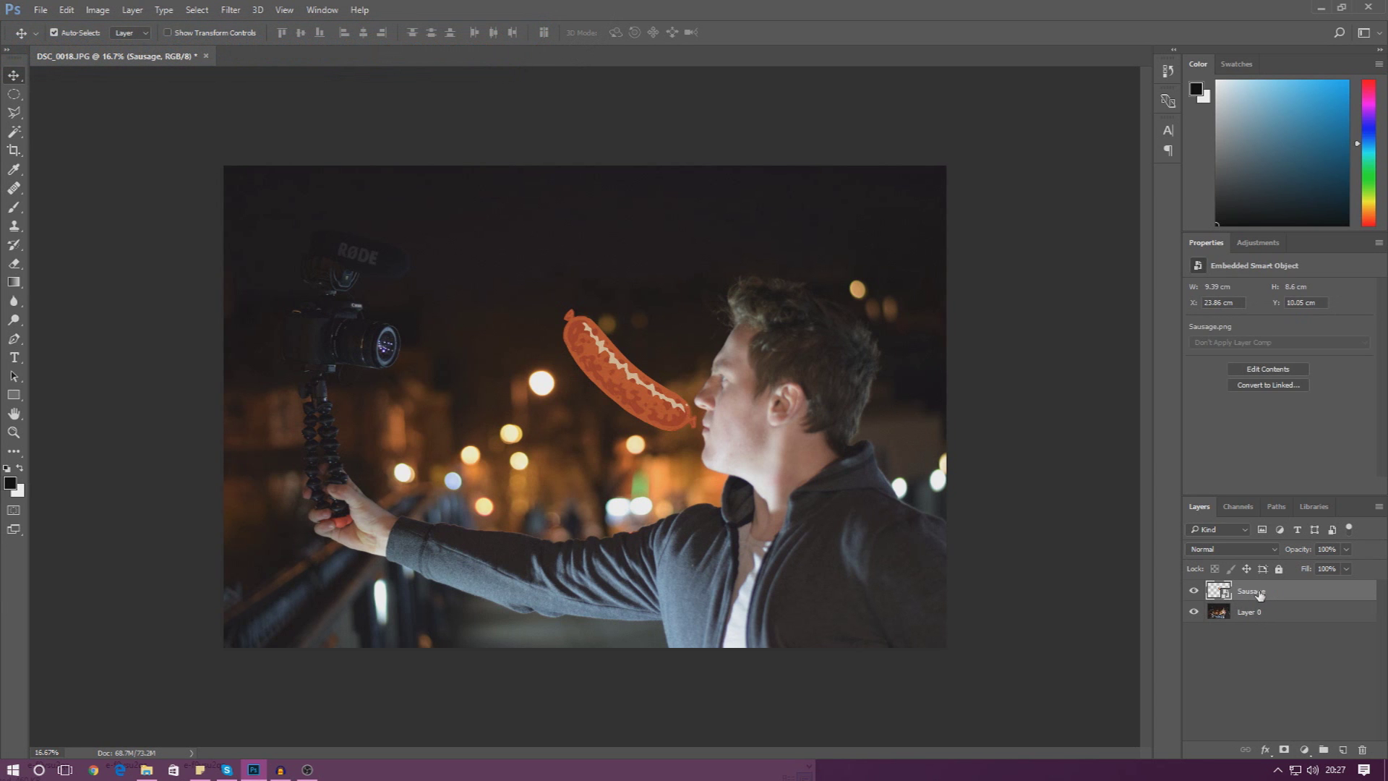
pyautogui.moveTo(1255, 591)
pyautogui.mouseDown()
pyautogui.moveTo(1248, 622)
pyautogui.moveTo(1250, 584)
pyautogui.mouseUp()
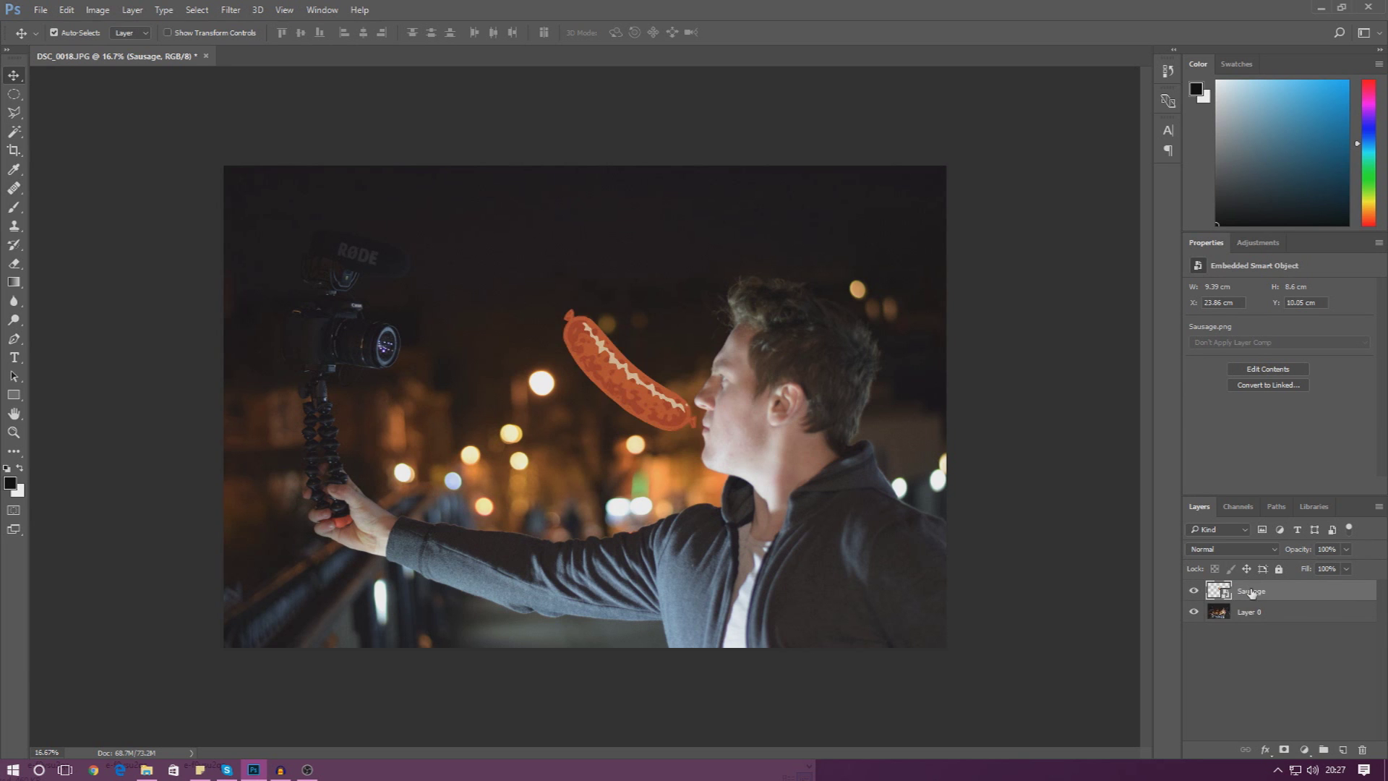
# Add the white Hipster Script Pro 160 pt caption 'Sausages is cool' and move it further into the photo
pyautogui.click(16, 358)
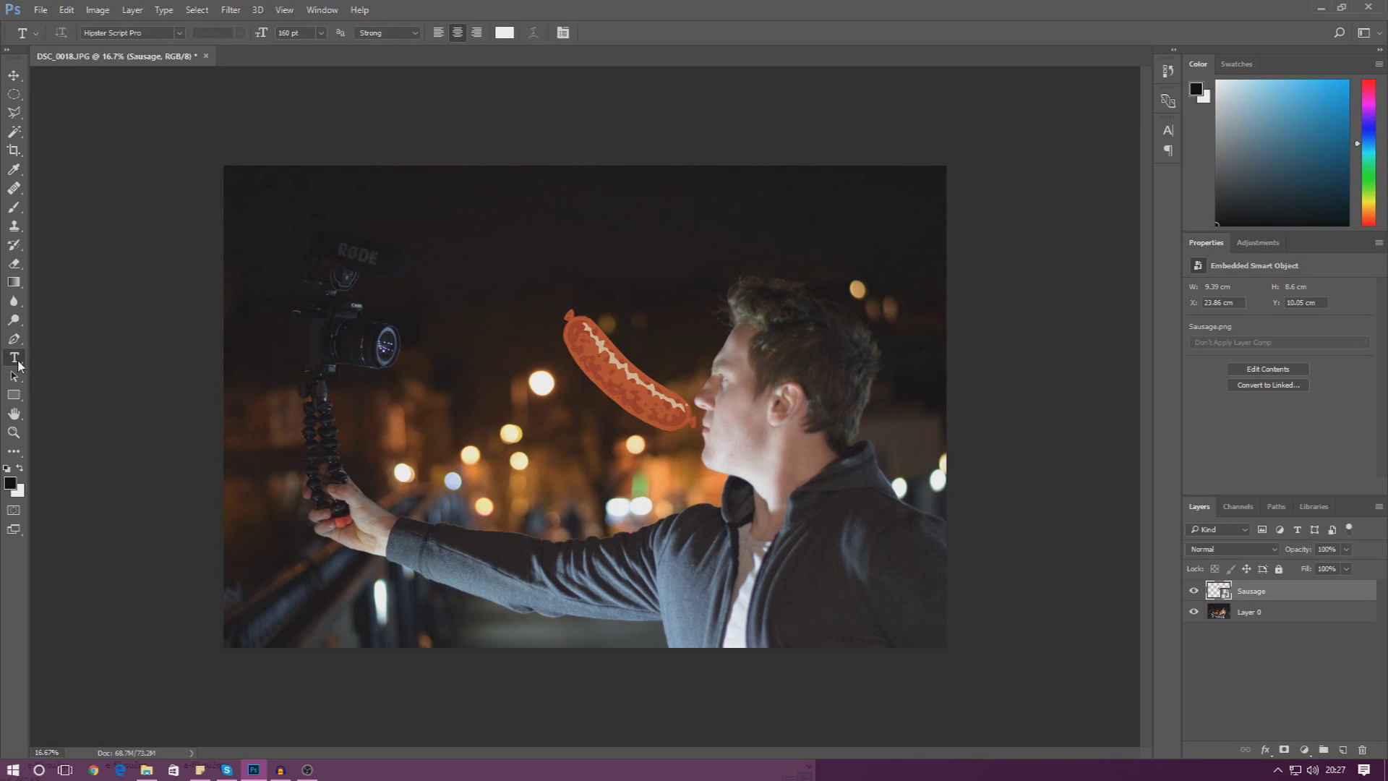
pyautogui.click(259, 552)
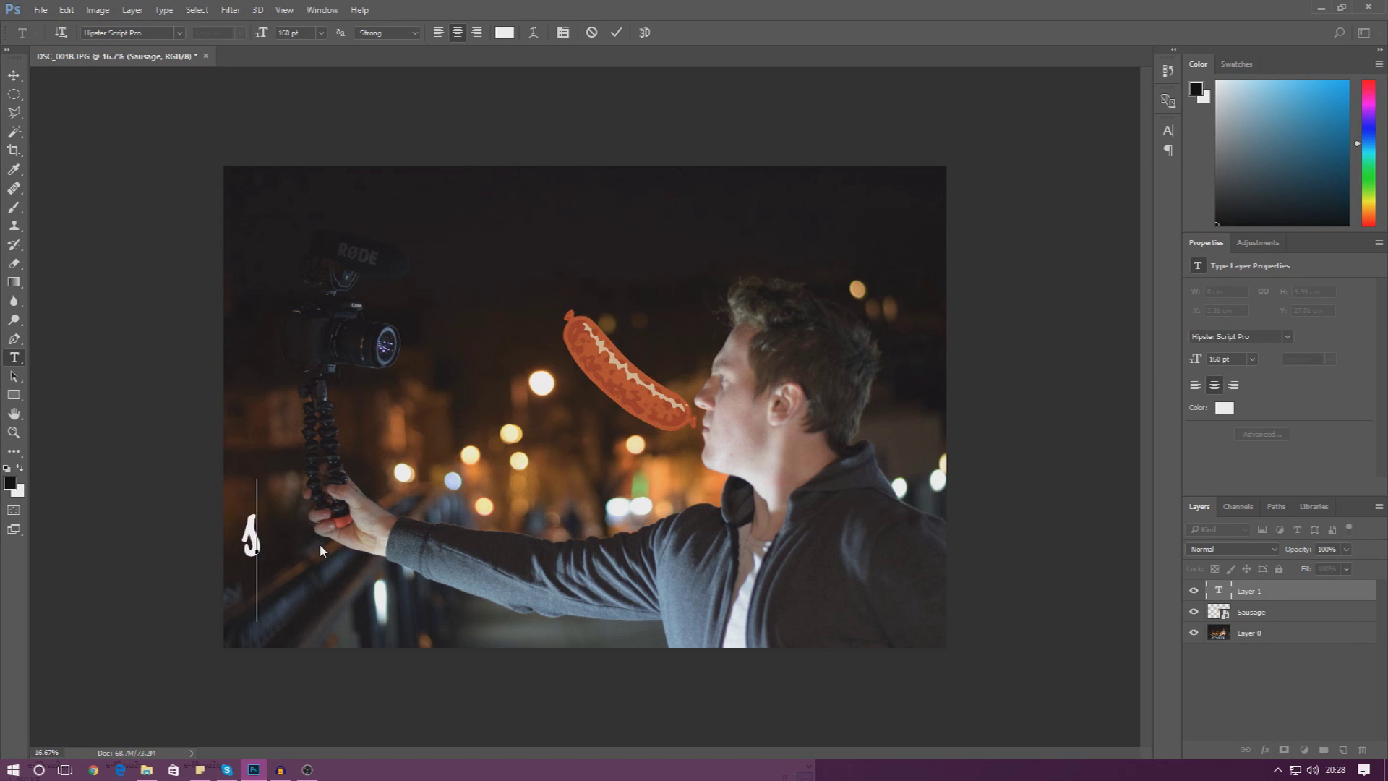
pyautogui.write('Sausag')
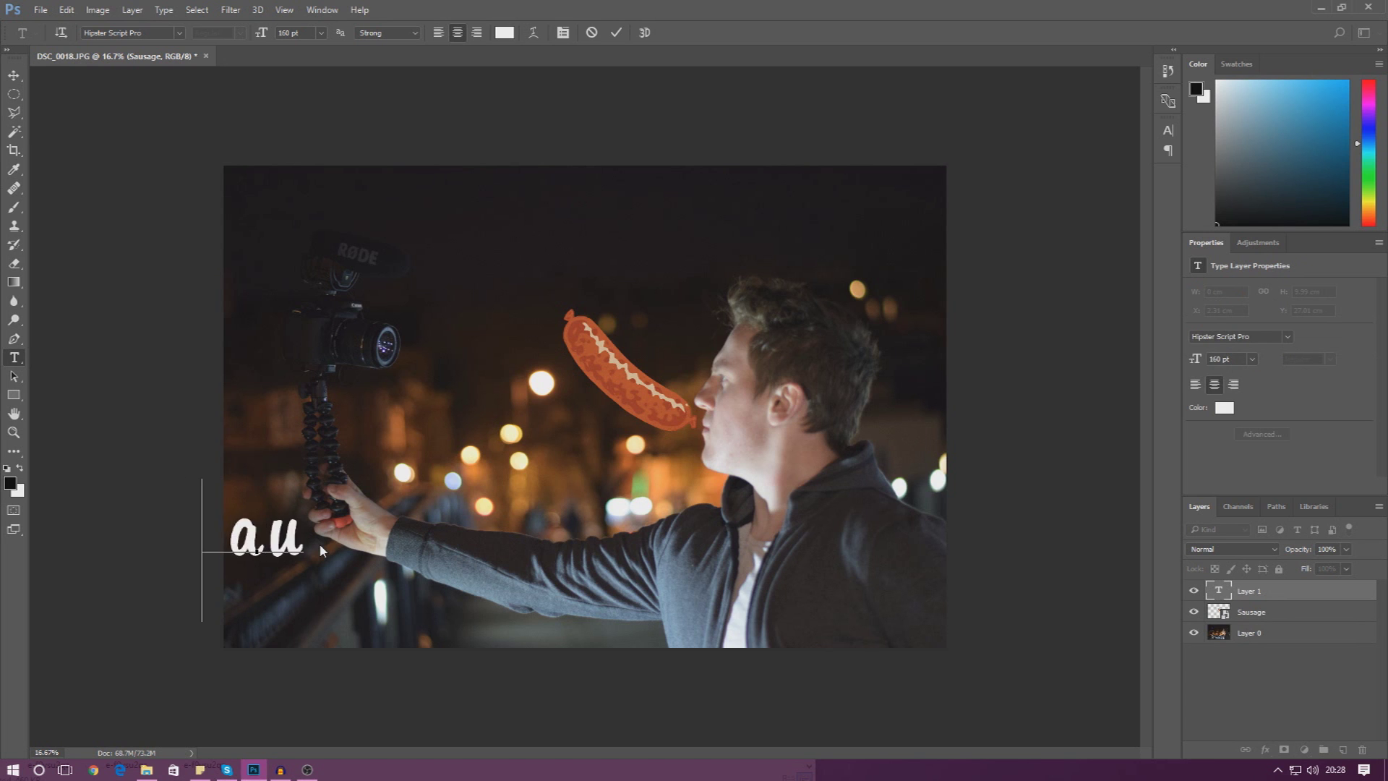
pyautogui.write('es i')
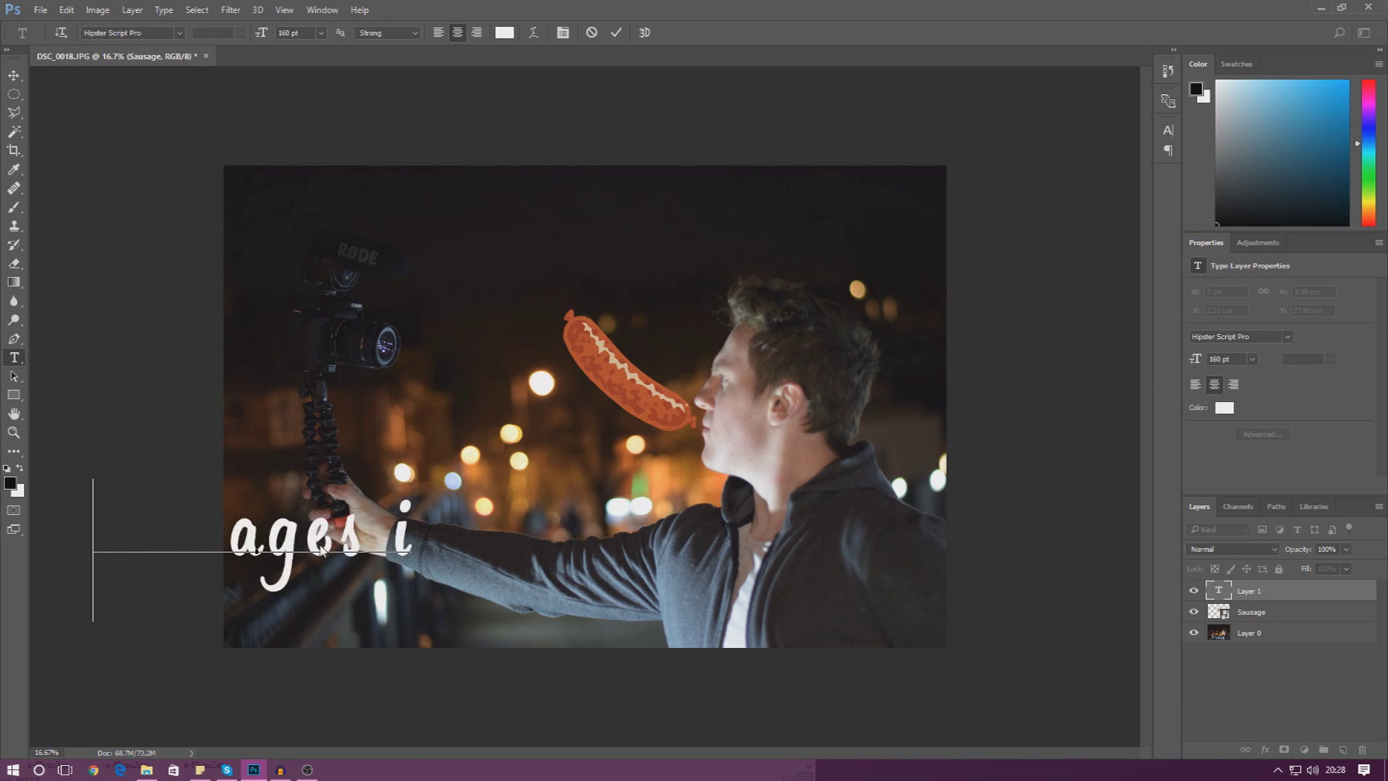
pyautogui.write('s cool')
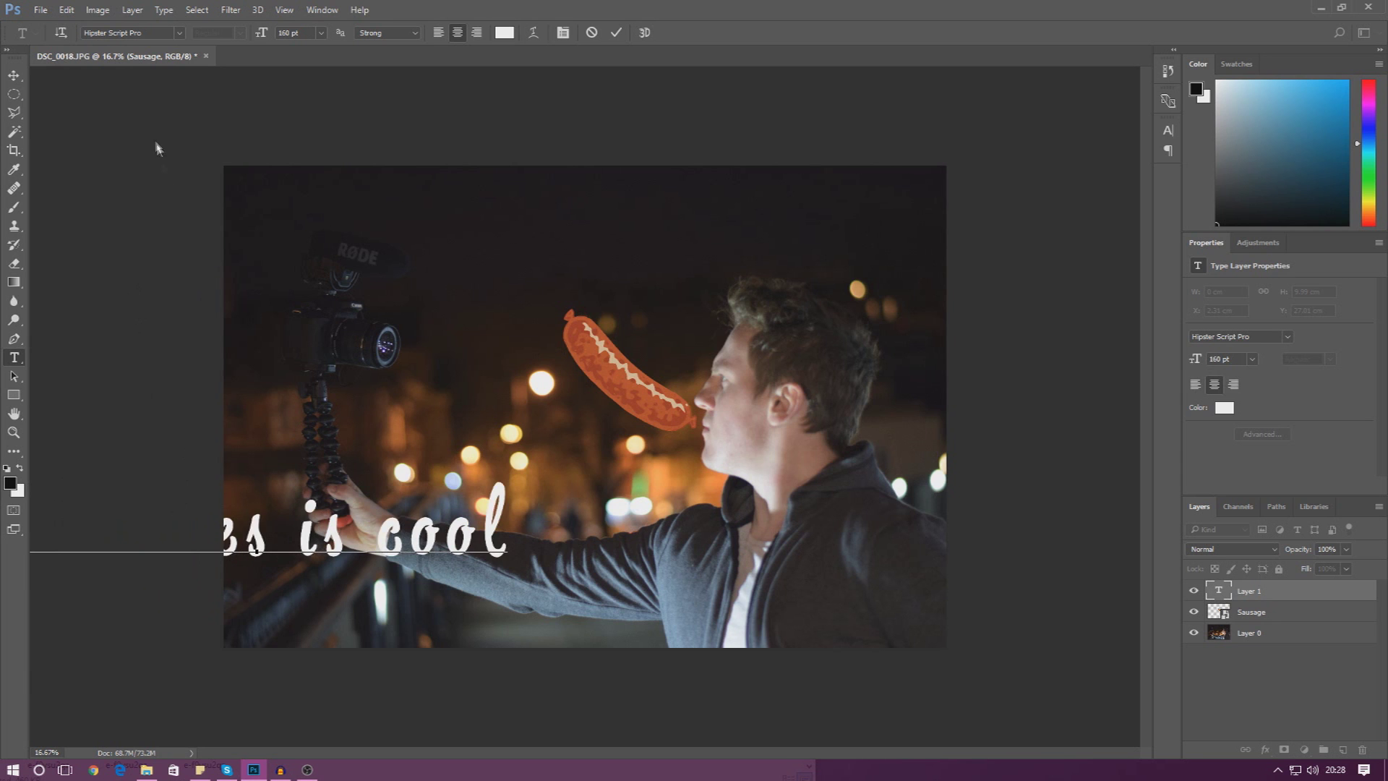
pyautogui.click(13, 75)
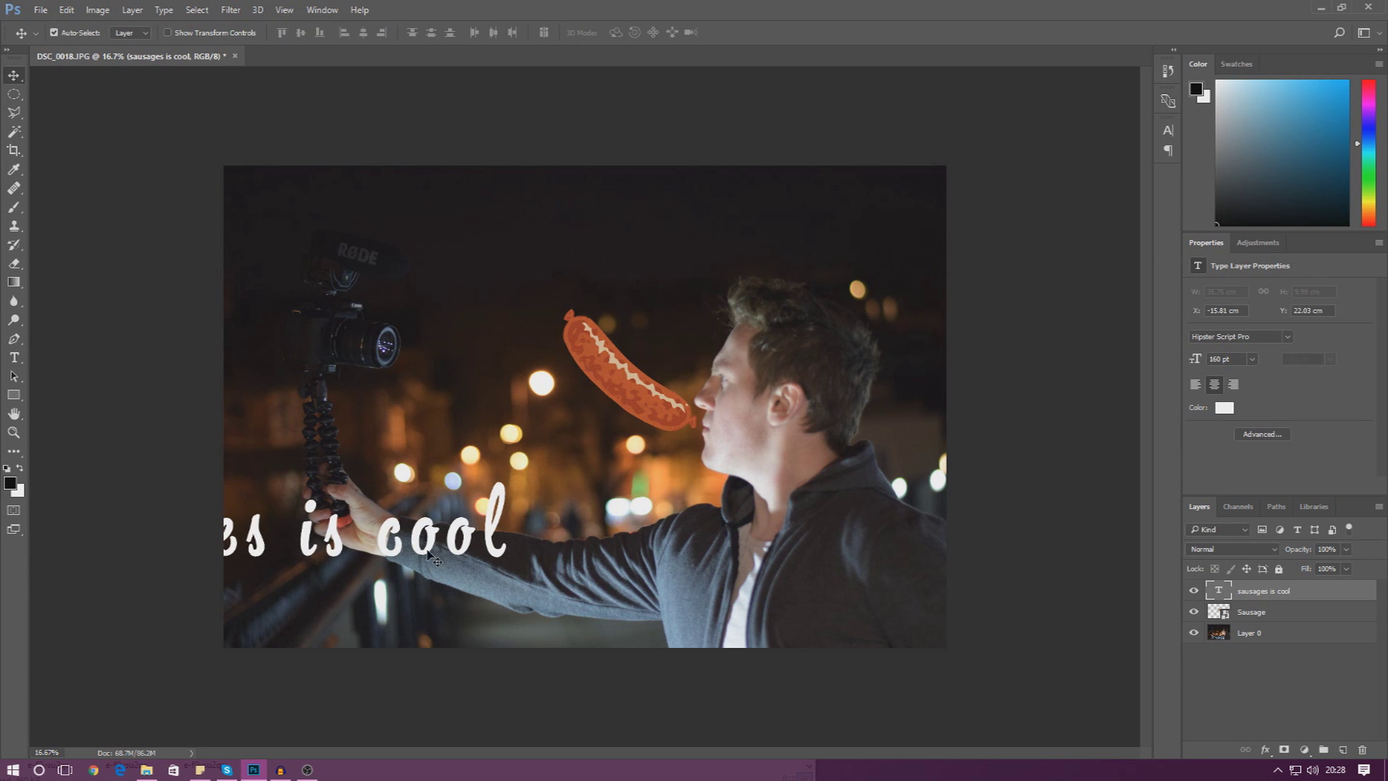
pyautogui.moveTo(433, 555); pyautogui.dragTo(758, 411)
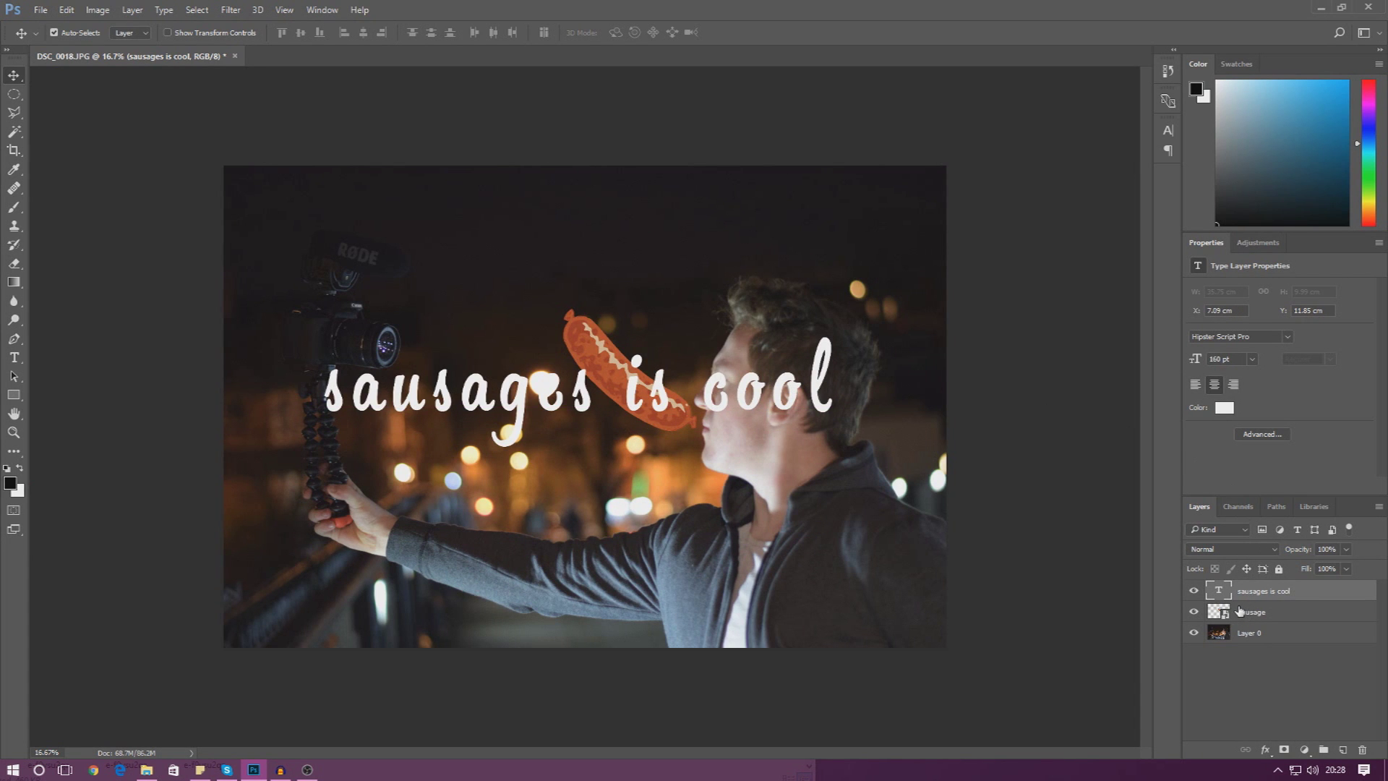
# Stack the Sausage layer above the caption, drop the caption to the photo's bottom, and keep the sausage at the mouth
pyautogui.moveTo(1242, 610); pyautogui.dragTo(1256, 591)
pyautogui.moveTo(648, 400); pyautogui.dragTo(580, 381)
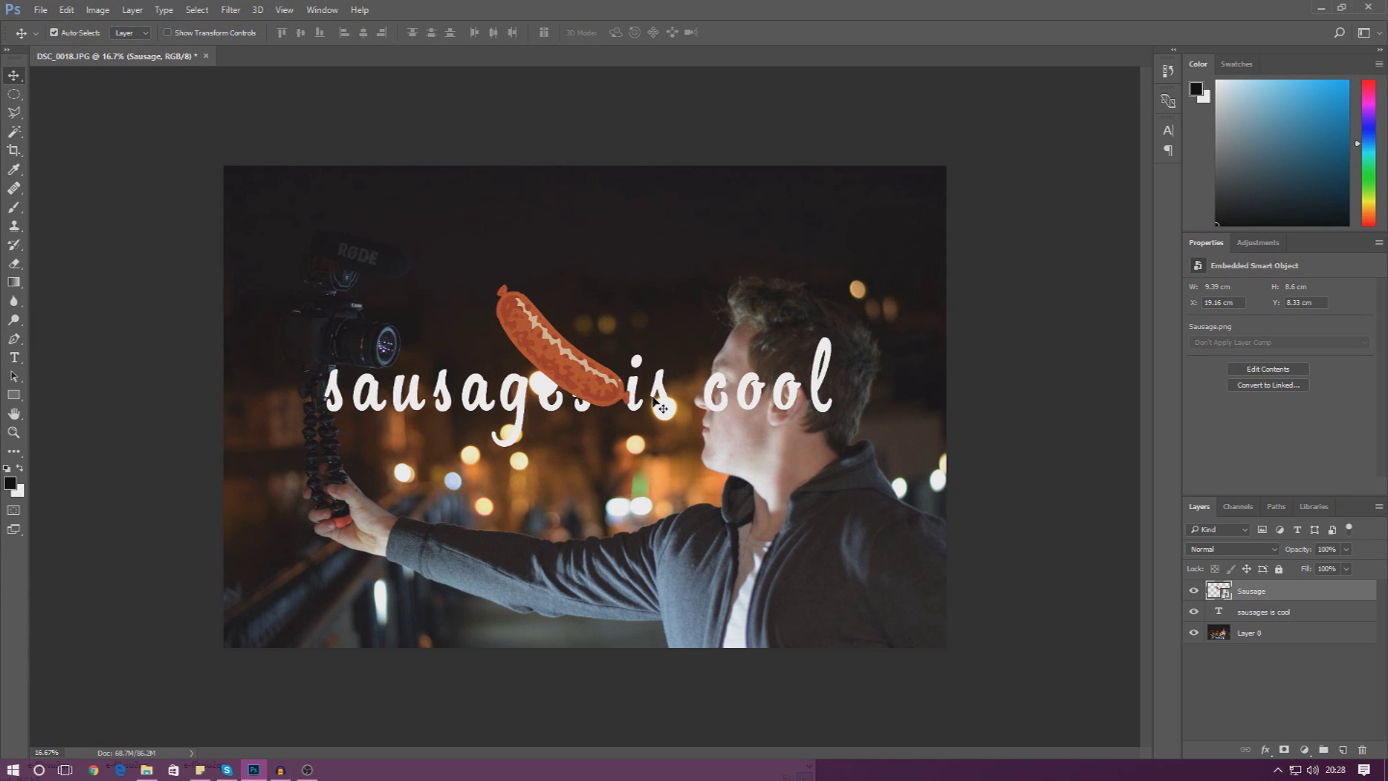
pyautogui.moveTo(663, 409); pyautogui.dragTo(669, 578)
pyautogui.moveTo(596, 395); pyautogui.dragTo(663, 419)
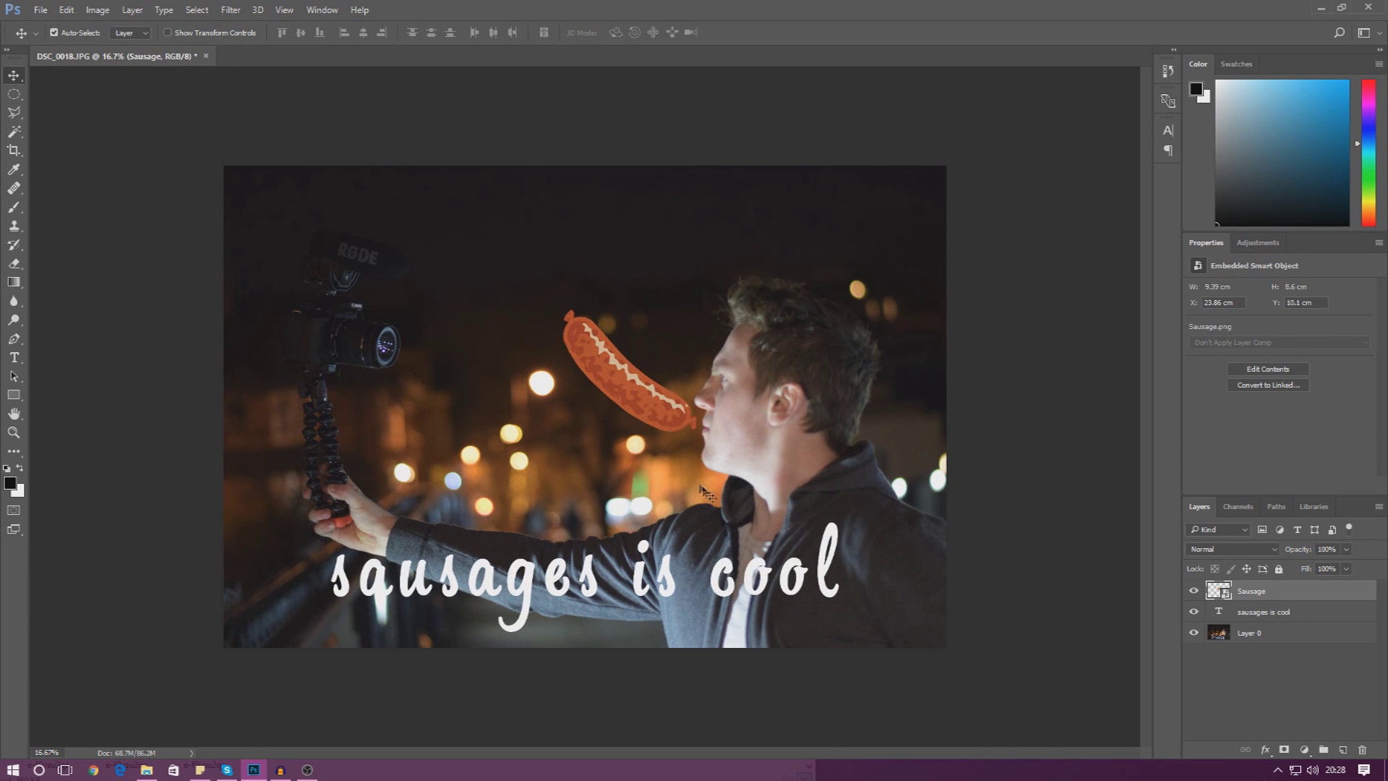
# Recolour the whole 'sausages is cool' caption from white to orange #ff7800
pyautogui.click(14, 357)
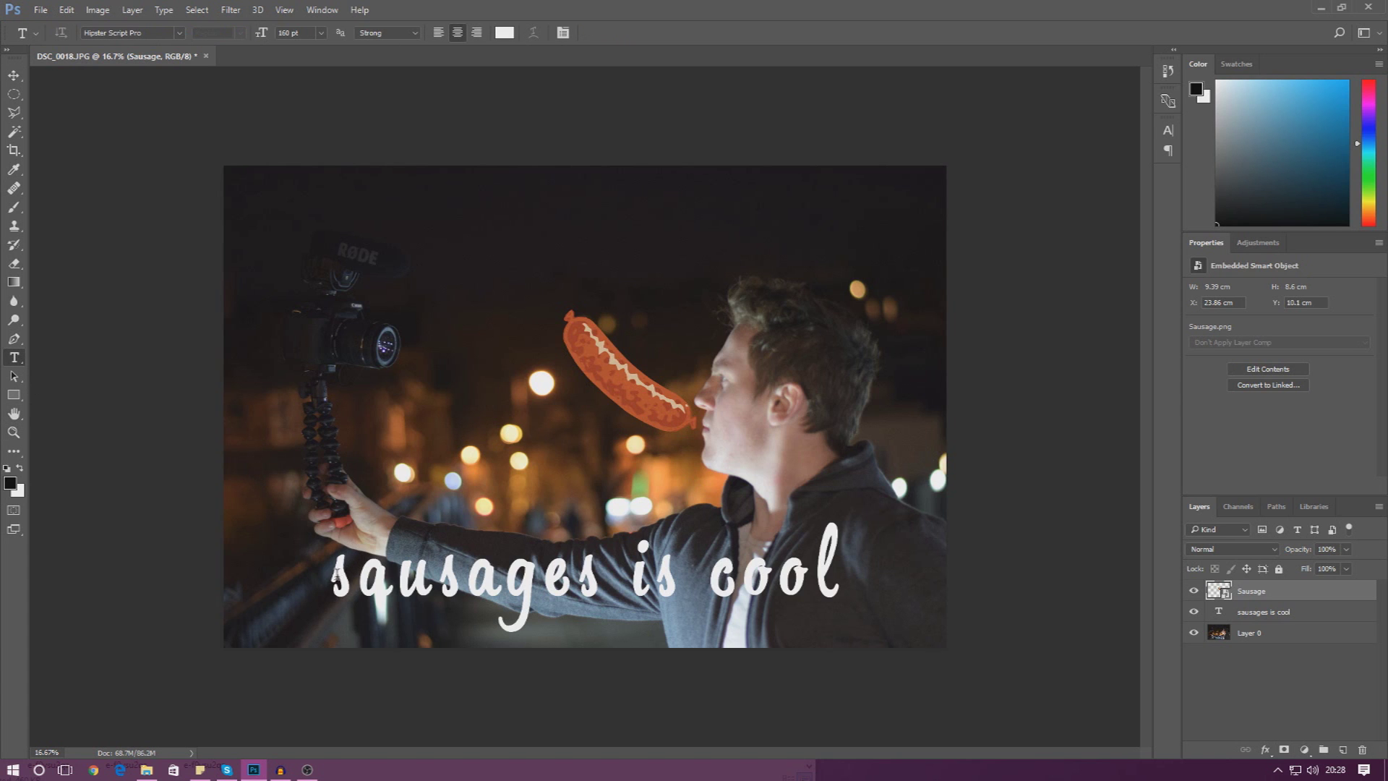
pyautogui.moveTo(336, 574); pyautogui.dragTo(875, 593)
pyautogui.click(506, 32)
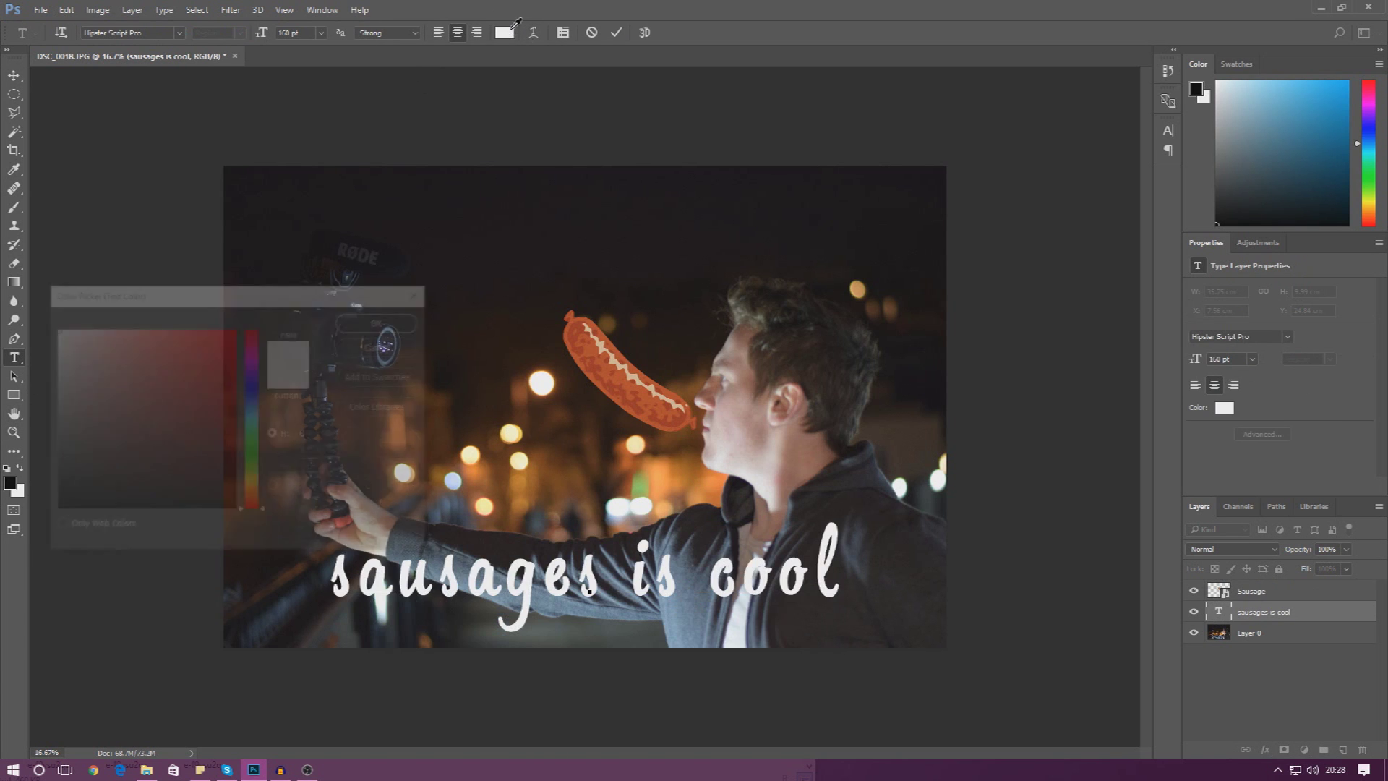
pyautogui.click(252, 498)
pyautogui.click(175, 502)
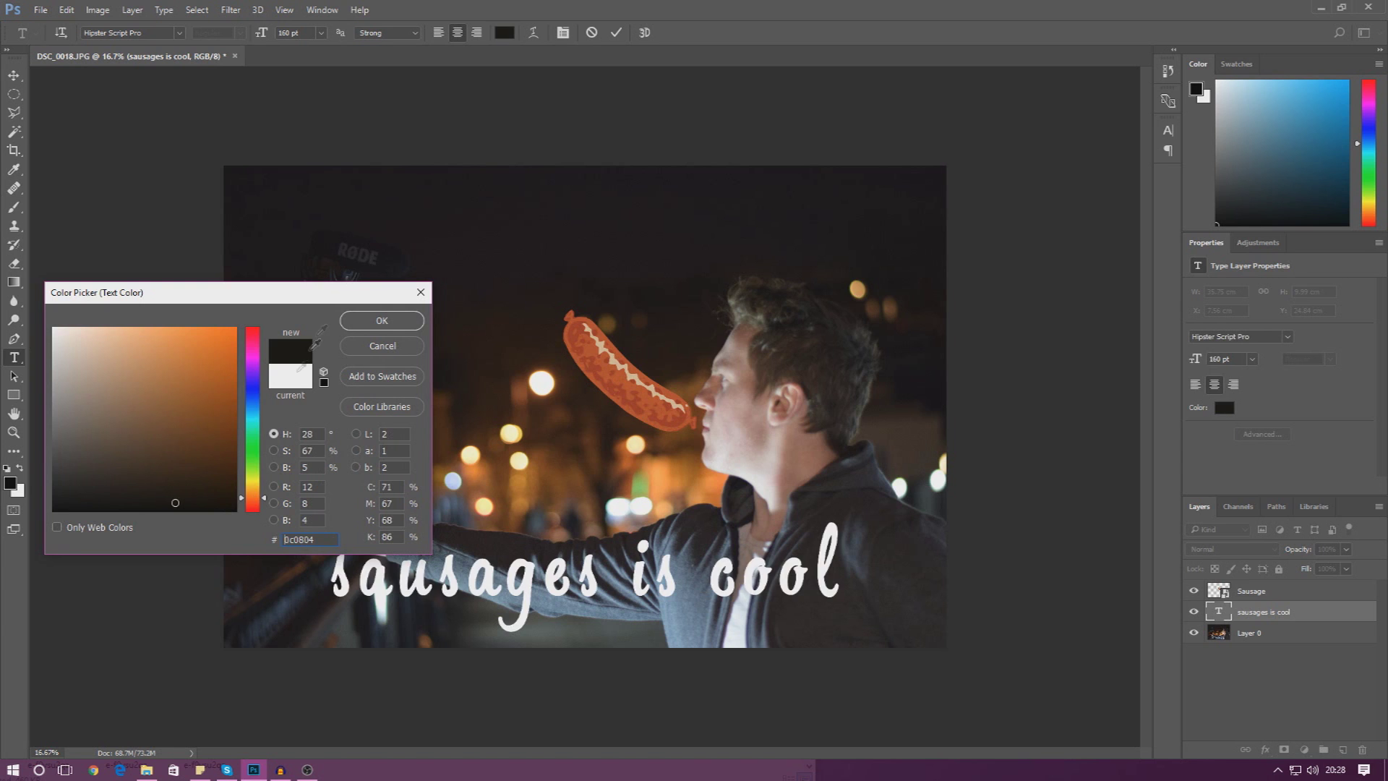
pyautogui.moveTo(193, 437); pyautogui.dragTo(237, 327)
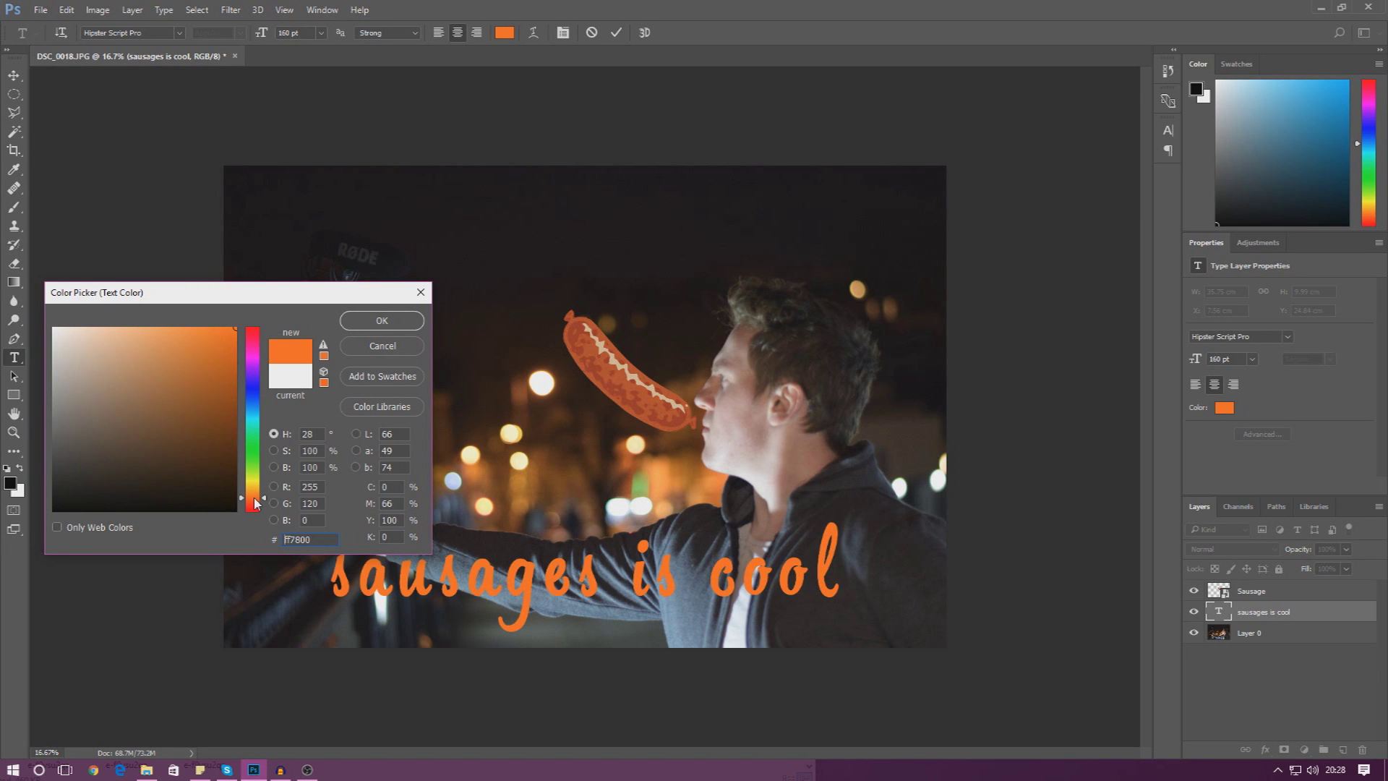
pyautogui.click(382, 321)
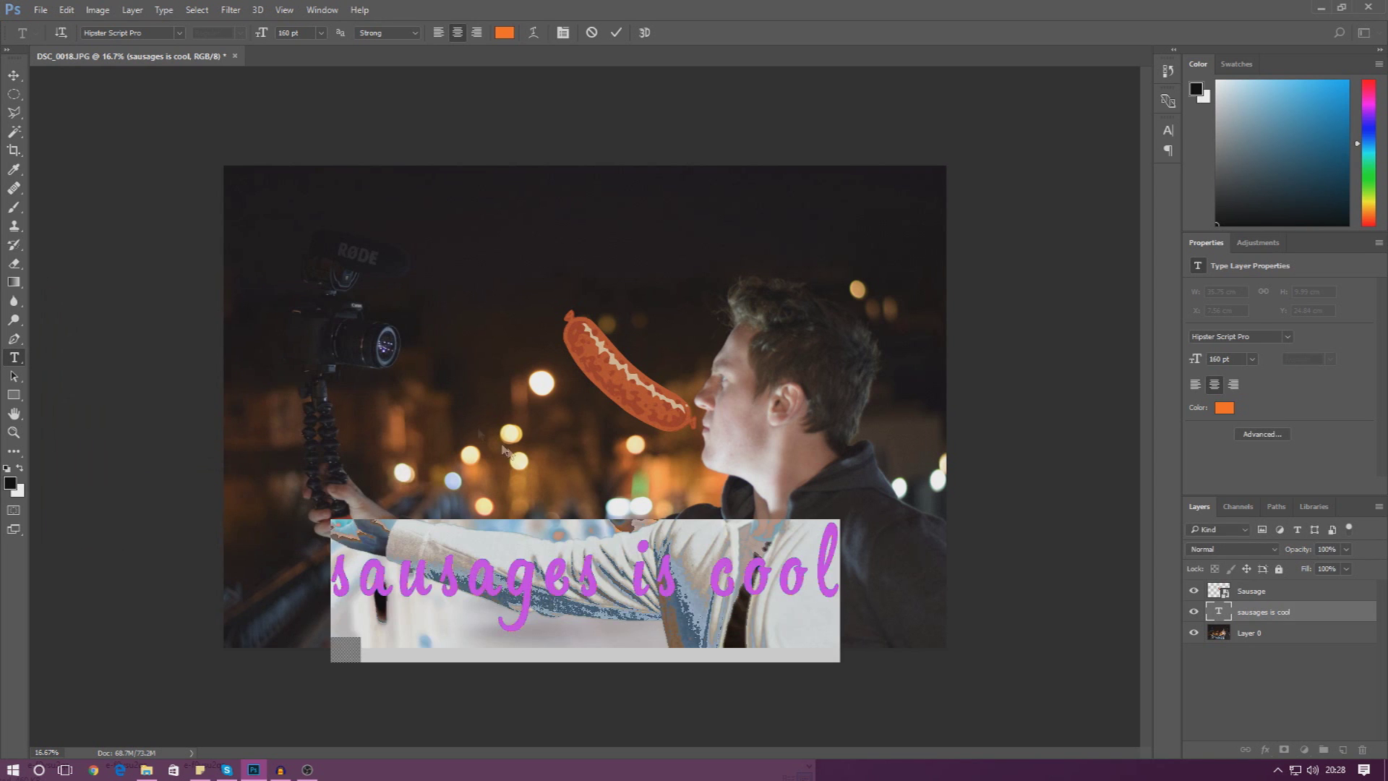
pyautogui.click(15, 77)
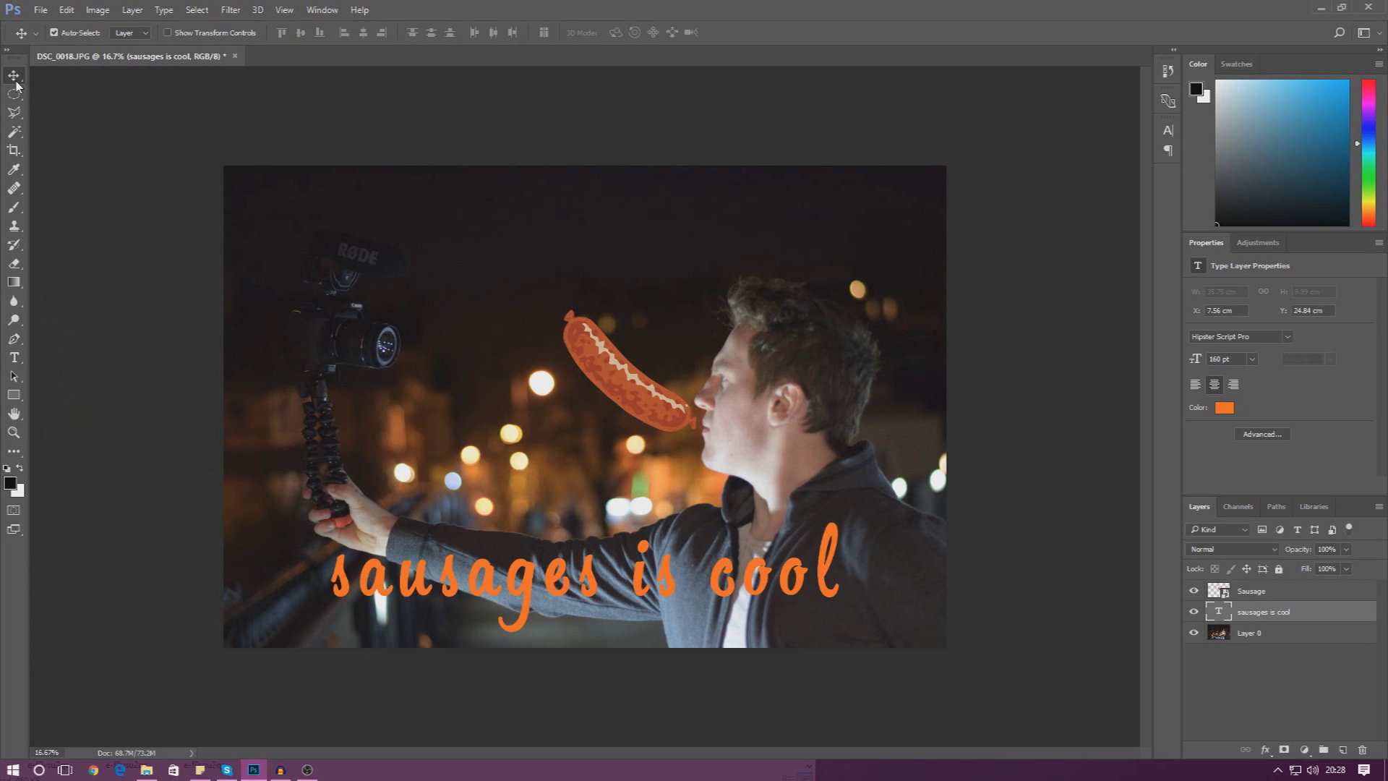